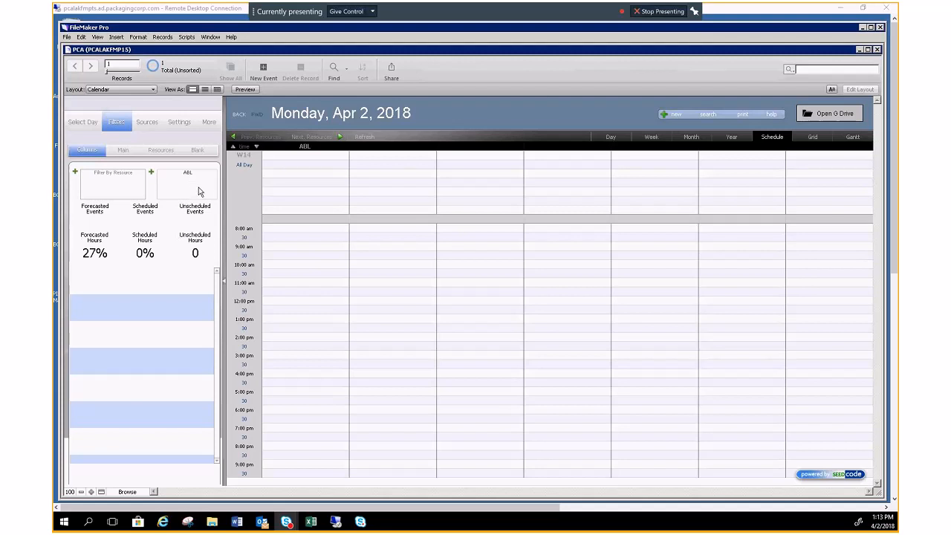
# Show the Settings layout and review the process templates for Projects, the email templates, and the retailer and vehicle lists in the project settings.
pyautogui.click(105, 90)
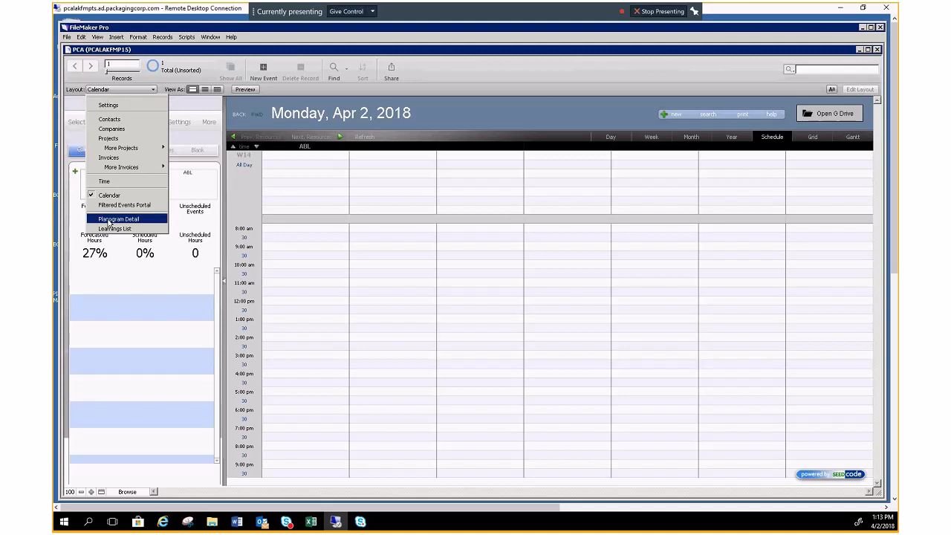
pyautogui.click(128, 105)
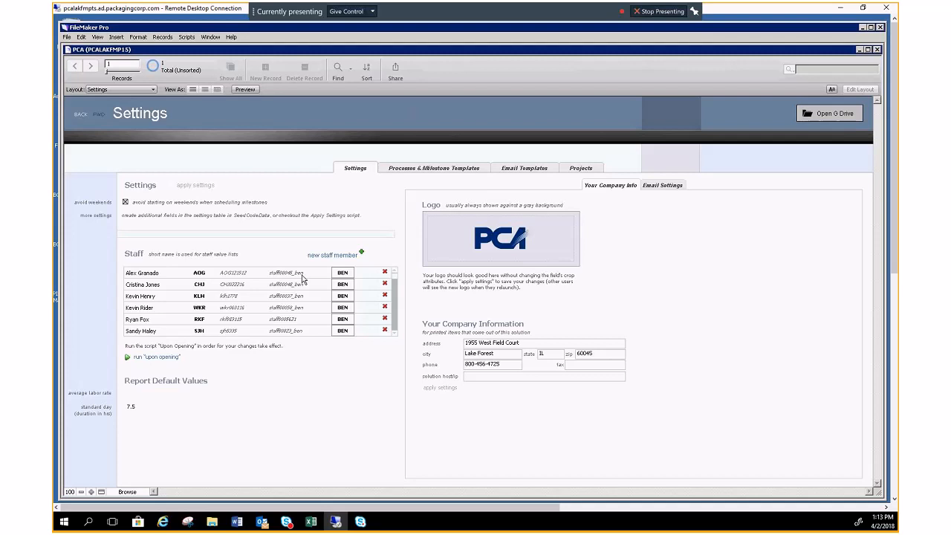
pyautogui.click(437, 168)
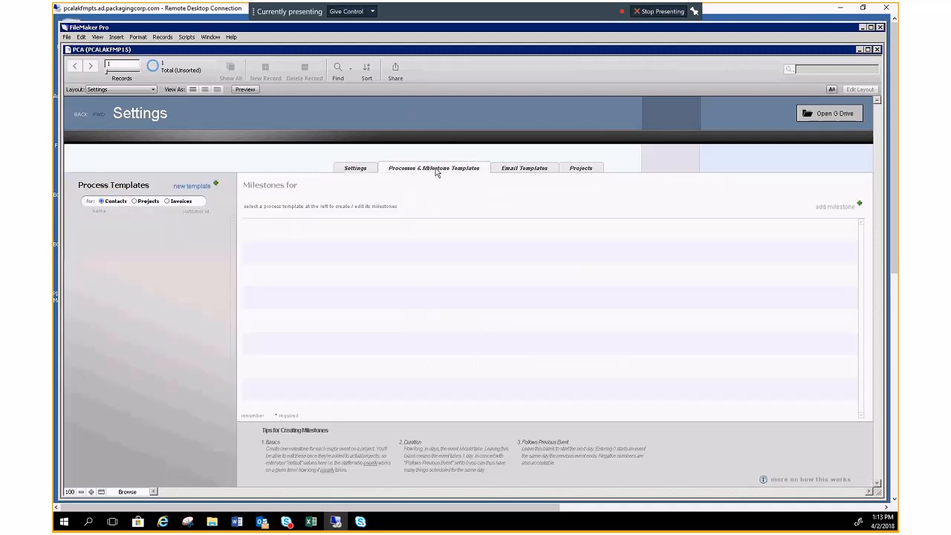
pyautogui.click(134, 201)
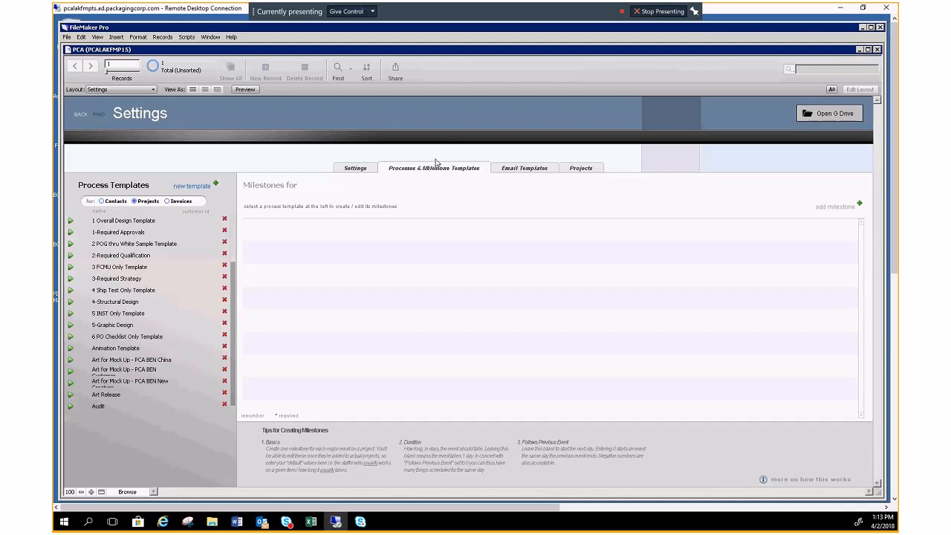
pyautogui.click(510, 169)
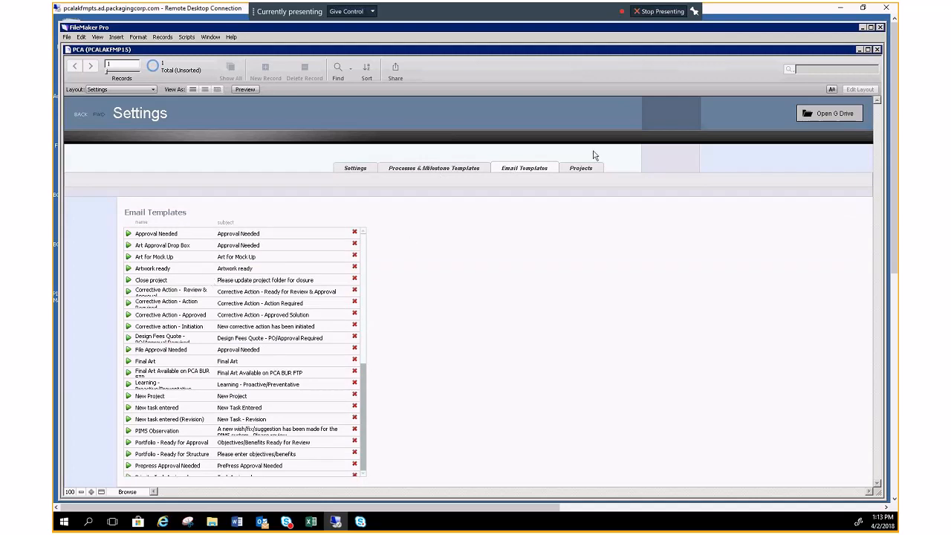
pyautogui.click(575, 169)
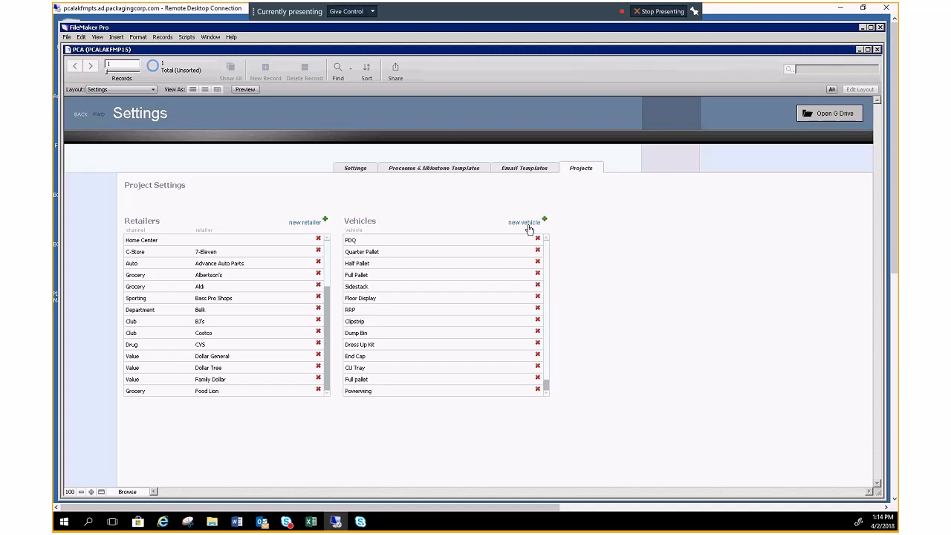
# Switch to the Contacts layout and review the contact's additional phone and address details, customer projects, team projects and blank section.
pyautogui.click(140, 90)
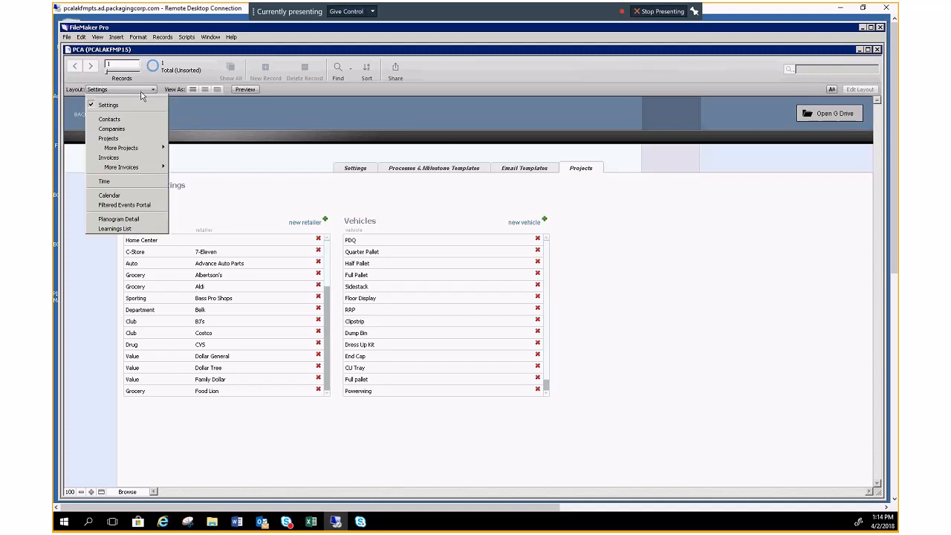
pyautogui.click(120, 119)
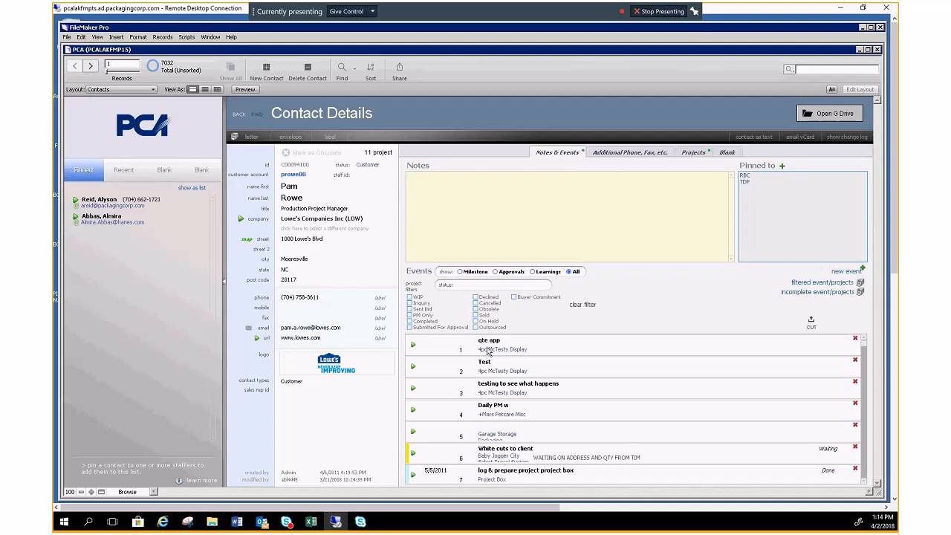
pyautogui.click(661, 152)
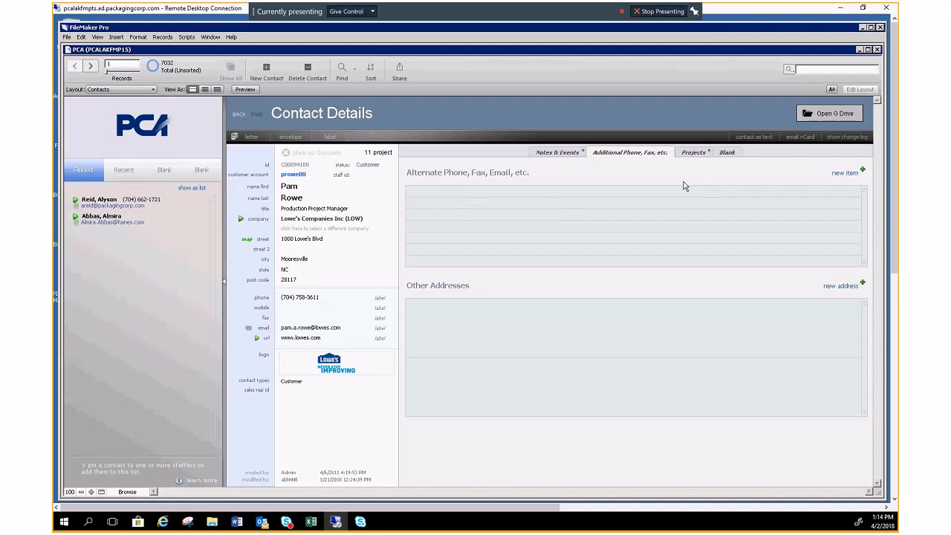
pyautogui.click(692, 153)
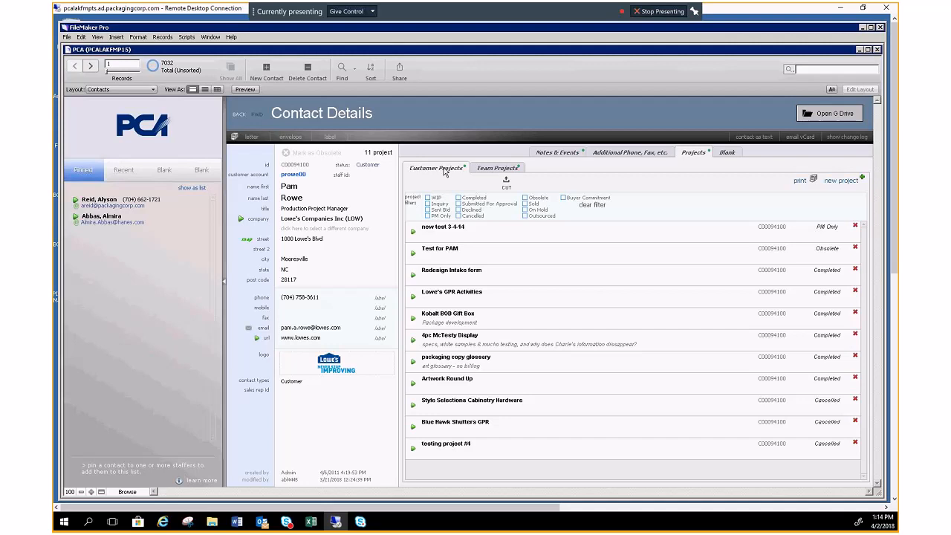
pyautogui.click(413, 233)
pyautogui.click(490, 168)
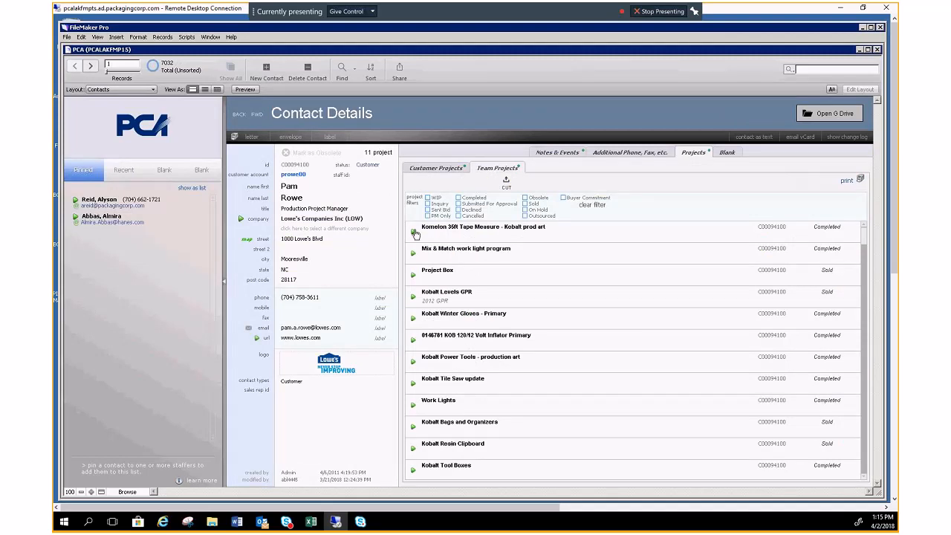
pyautogui.click(413, 253)
pyautogui.click(727, 153)
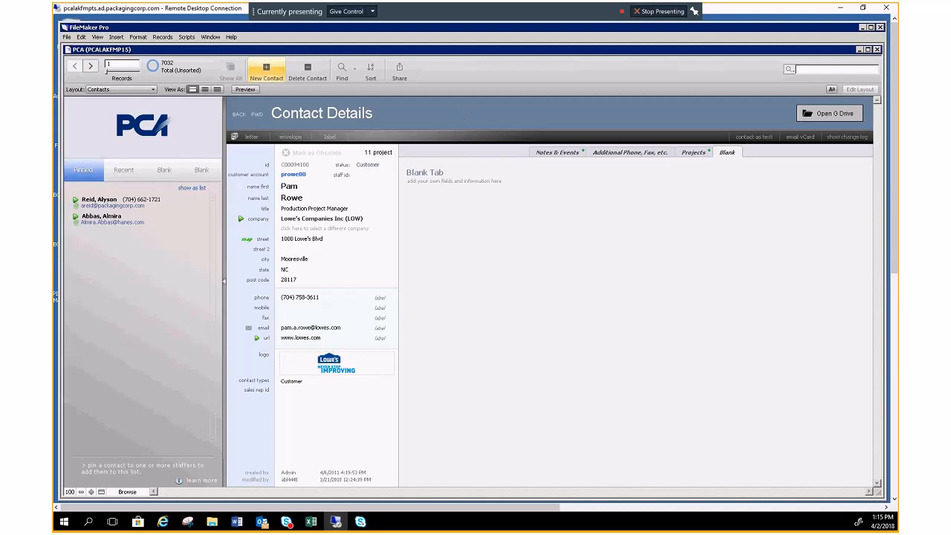
# Switch to the Companies layout, view the details of a contact listed for Hanesbrands Inc., and return to the company record.
pyautogui.click(129, 89)
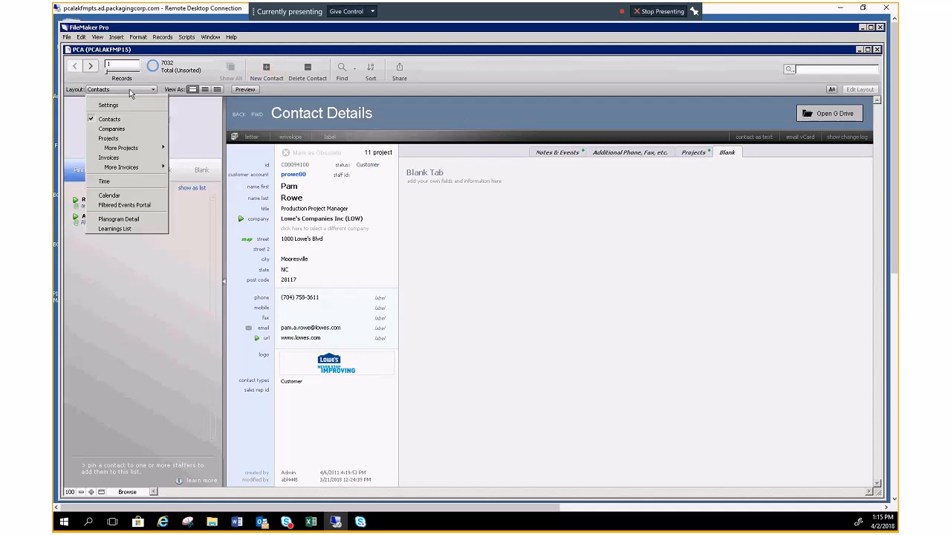
pyautogui.click(113, 130)
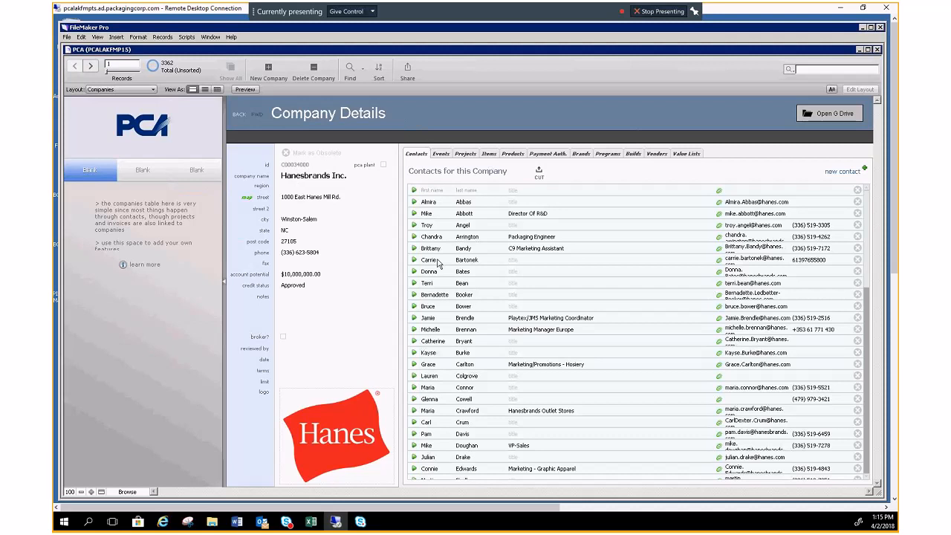
pyautogui.click(414, 204)
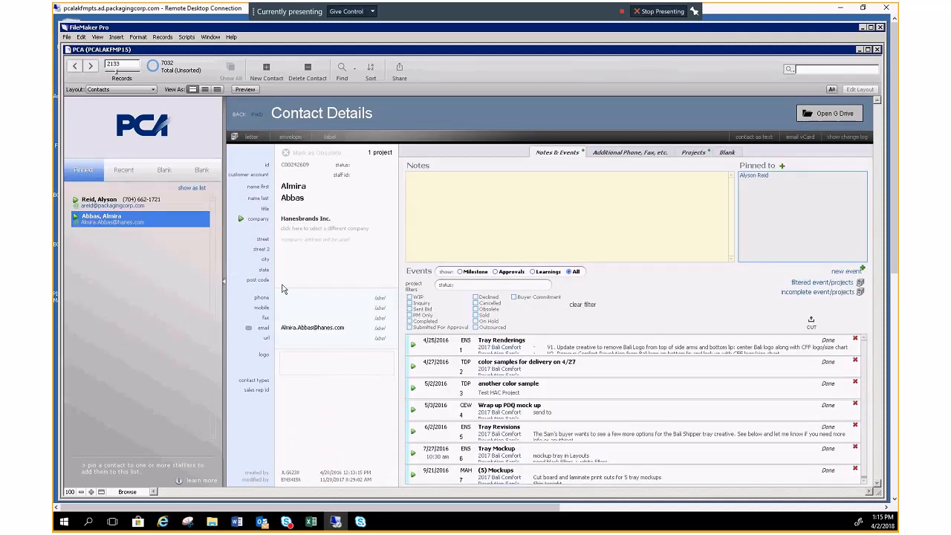
pyautogui.click(237, 115)
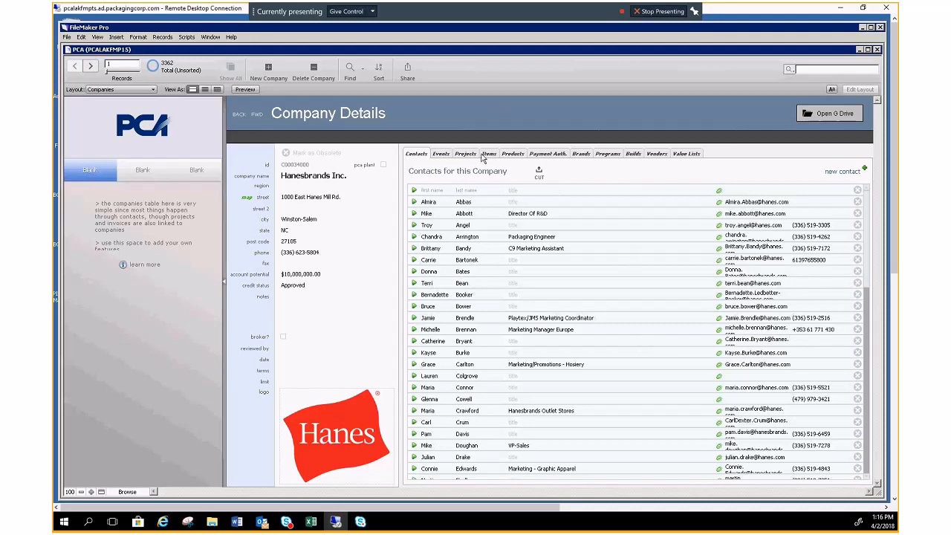
# Review the events, projects, items and products recorded for Hanesbrands Inc., ending on the company's items.
pyautogui.click(441, 153)
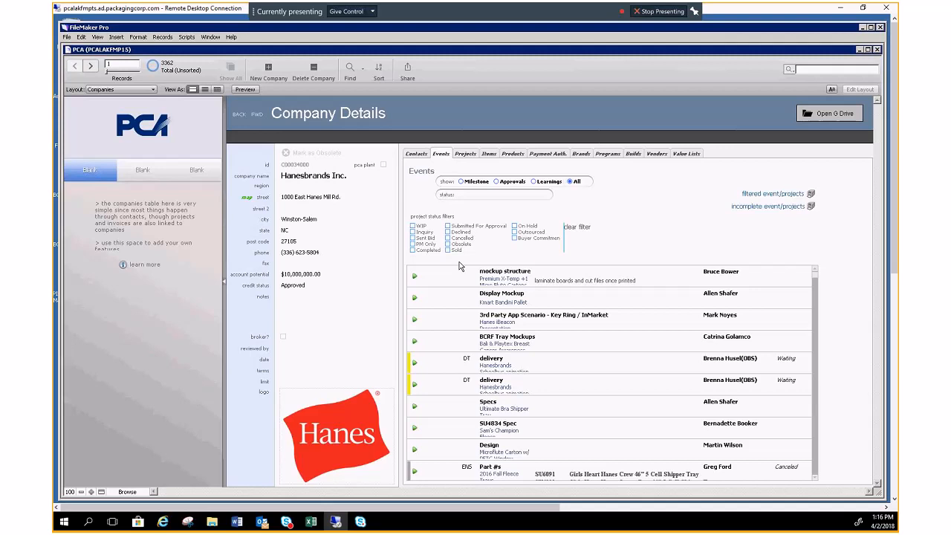
pyautogui.click(468, 156)
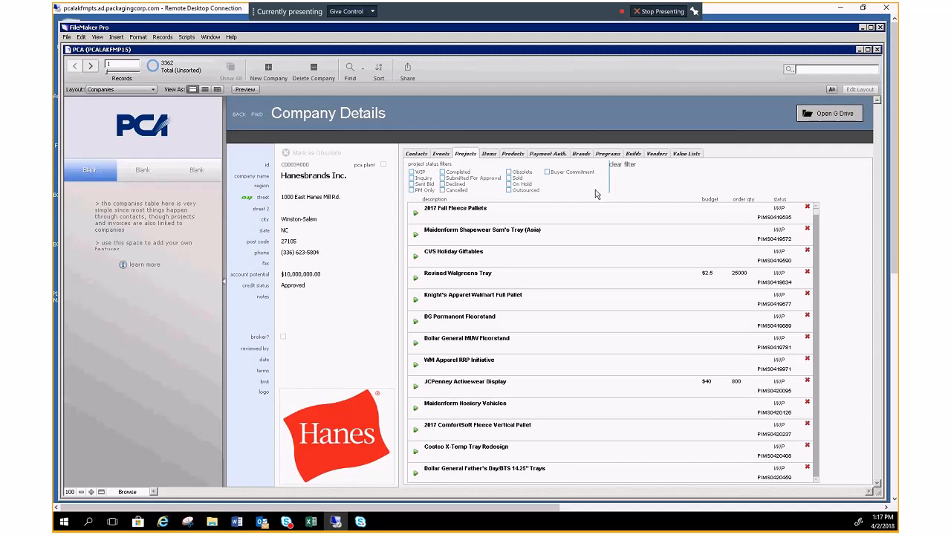
pyautogui.click(490, 154)
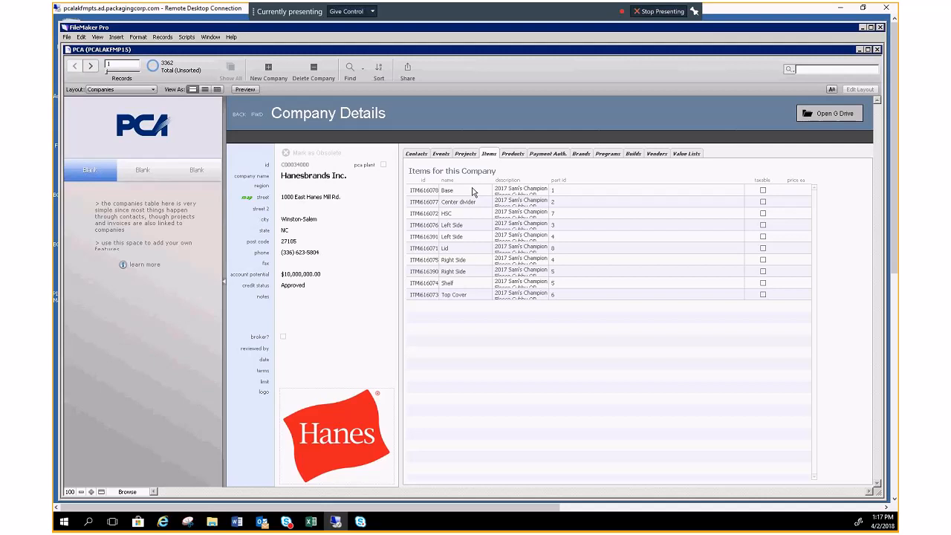
pyautogui.click(520, 154)
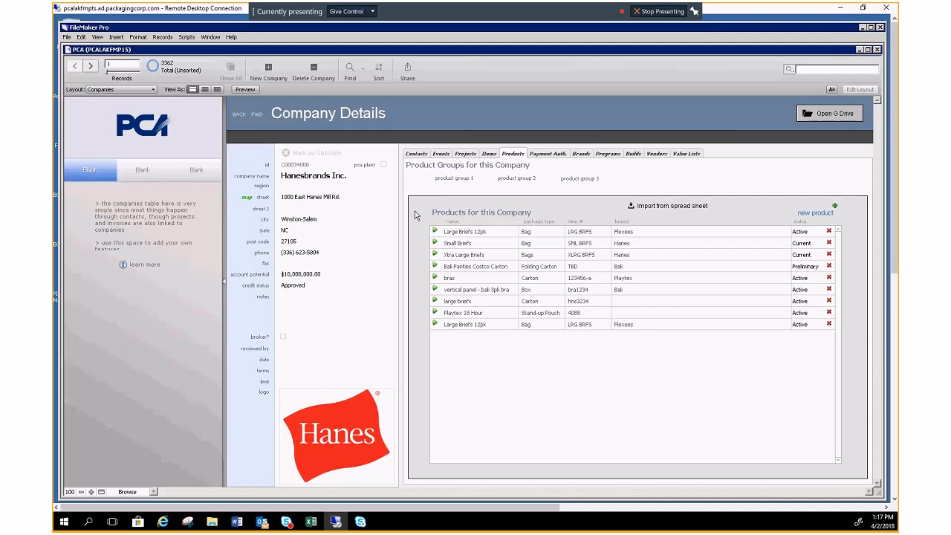
pyautogui.click(486, 154)
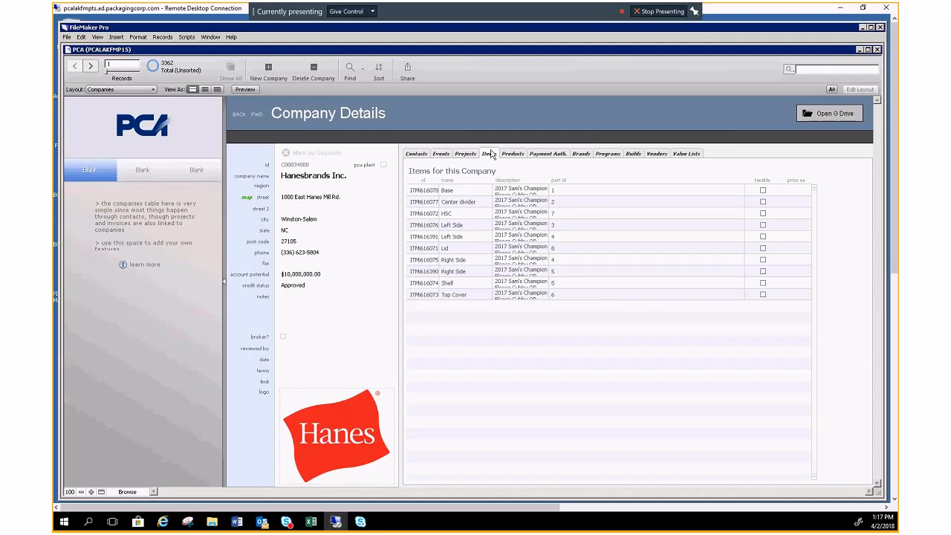
# Examine the company's brands and templates, its 2017 Club Program entries, and its build steps.
pyautogui.click(580, 156)
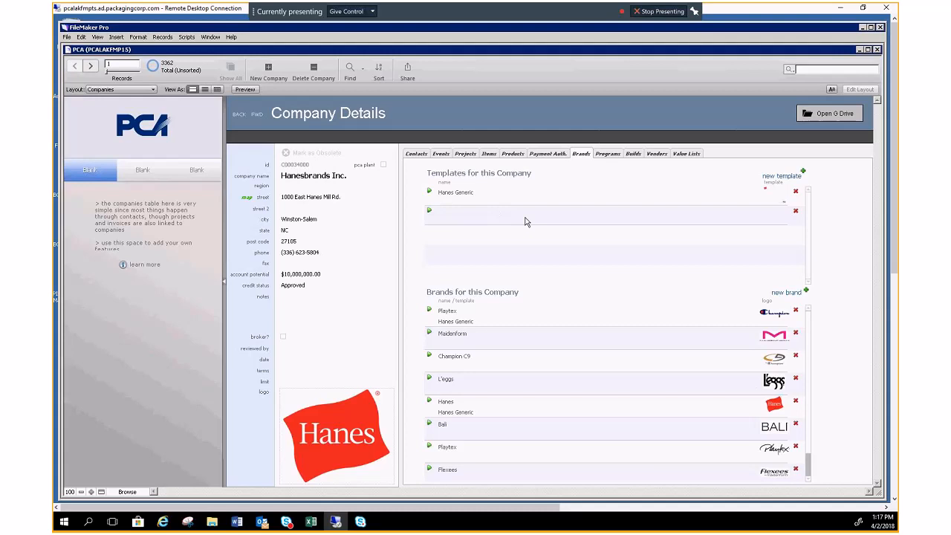
pyautogui.click(606, 155)
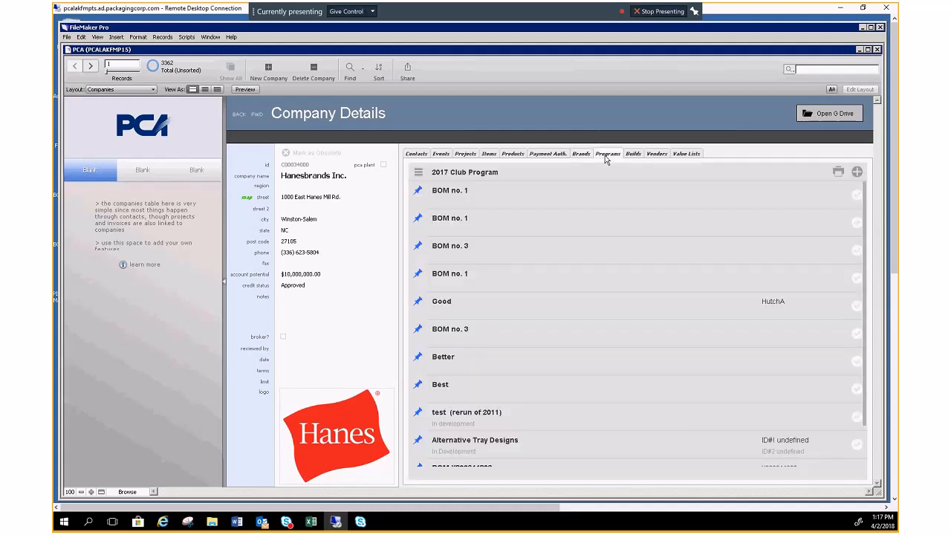
pyautogui.click(437, 195)
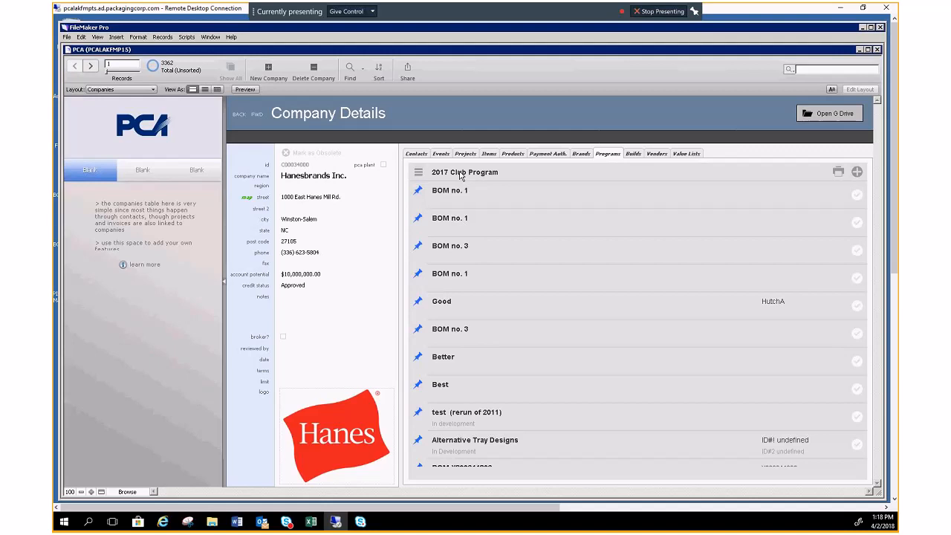
pyautogui.click(633, 153)
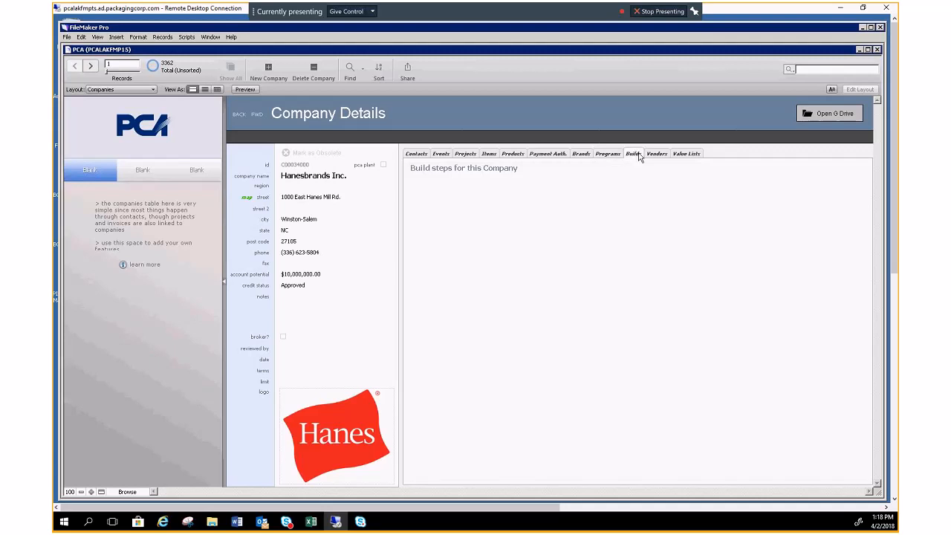
# Review the company's value lists, payment authorizations and vendor product types.
pyautogui.click(684, 154)
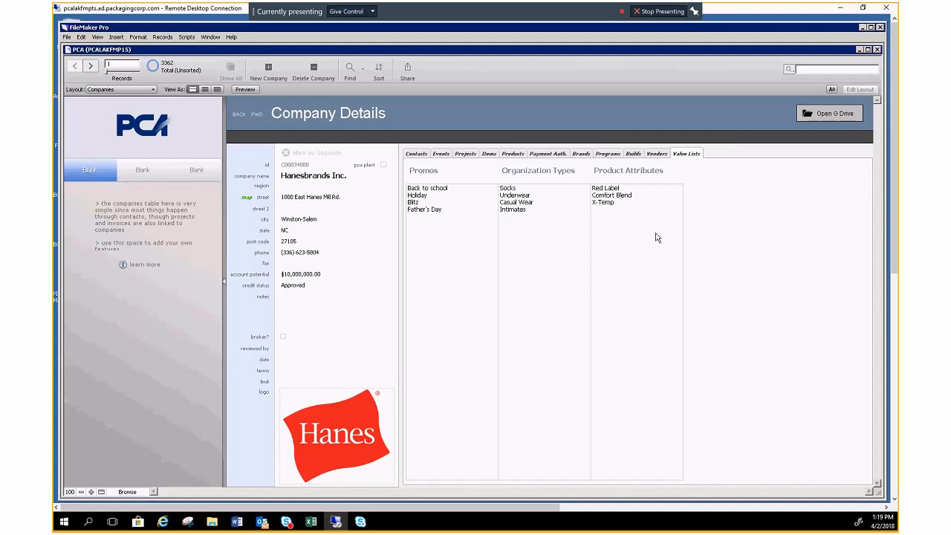
pyautogui.click(554, 155)
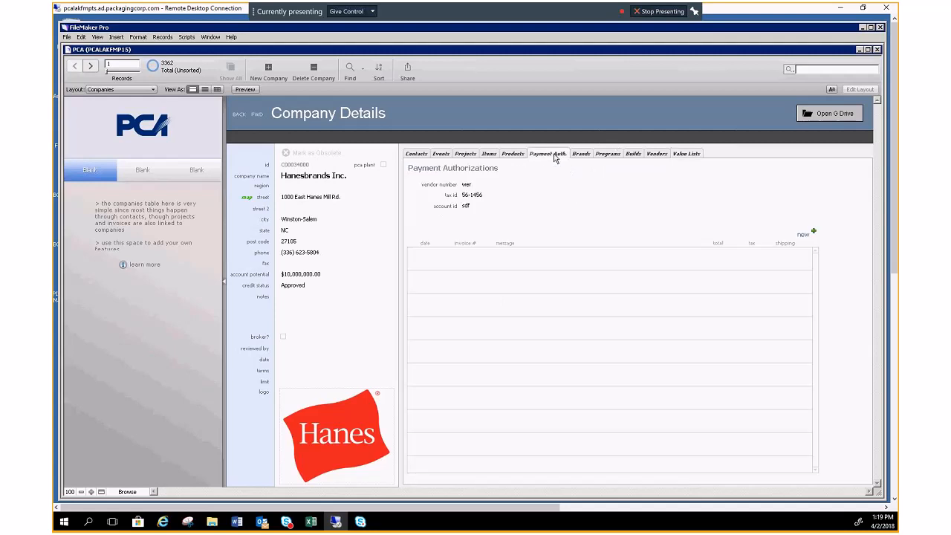
pyautogui.click(654, 154)
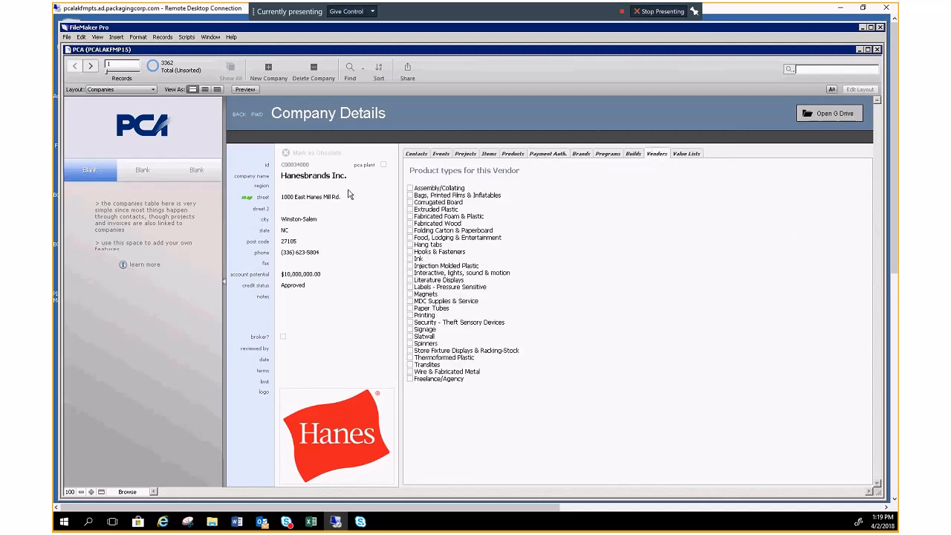
pyautogui.click(546, 154)
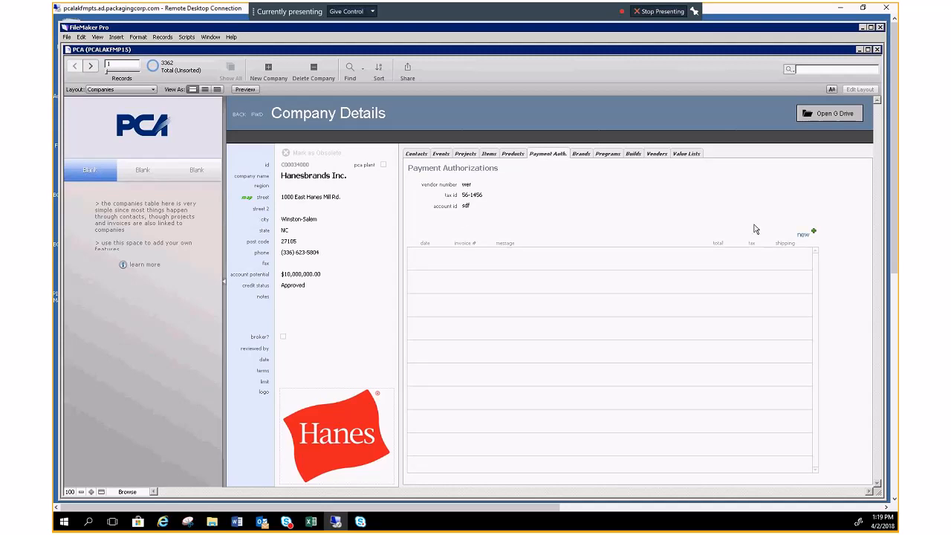
pyautogui.click(656, 158)
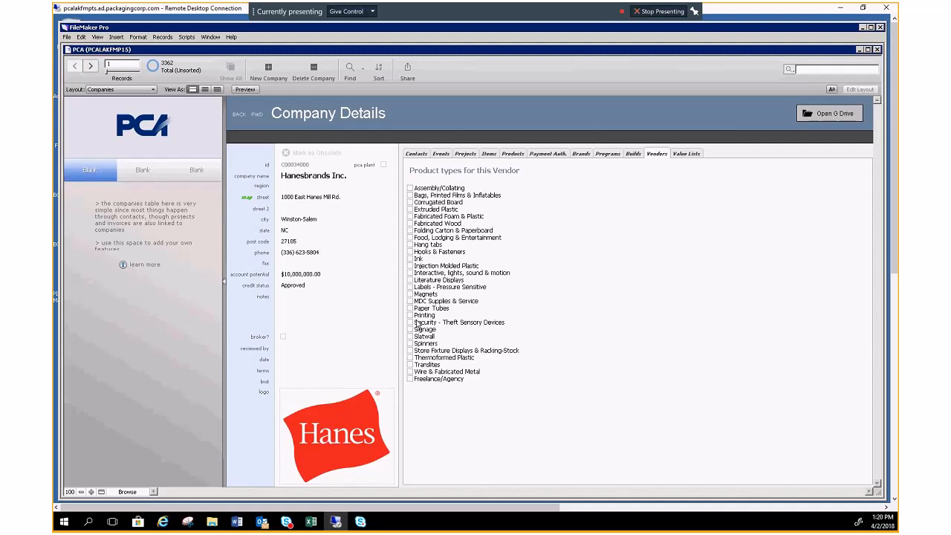
# Switch to the Projects layout and review the Mix & Match work light program's files and photos, notifications and BOM section.
pyautogui.click(145, 92)
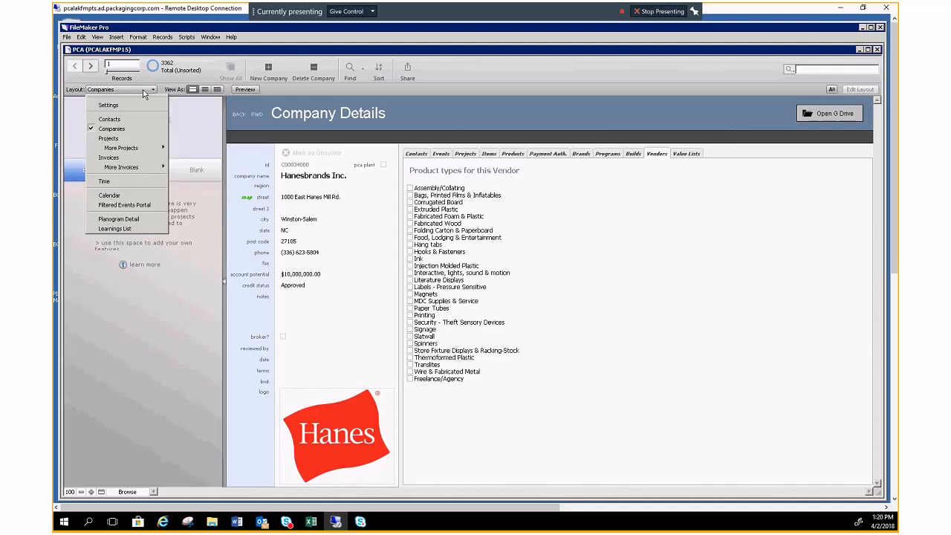
pyautogui.click(122, 138)
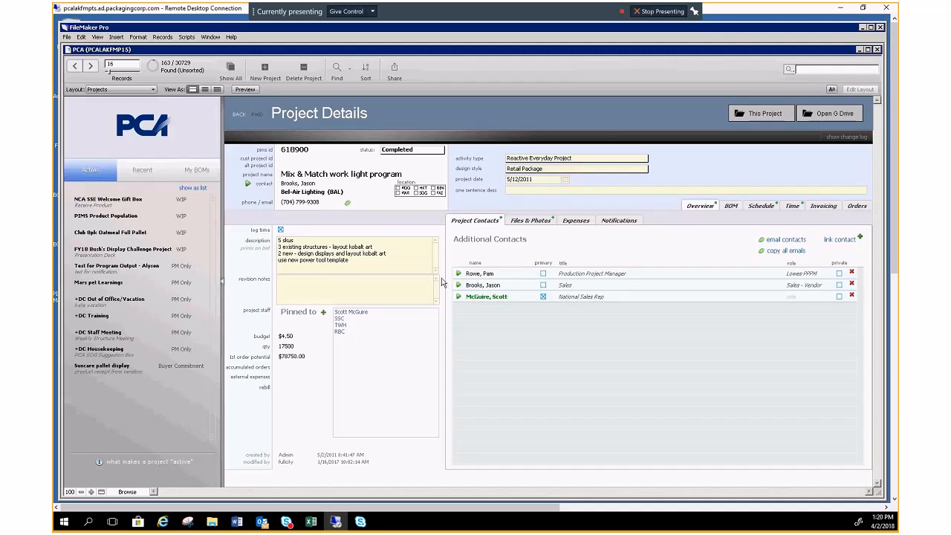
pyautogui.click(537, 222)
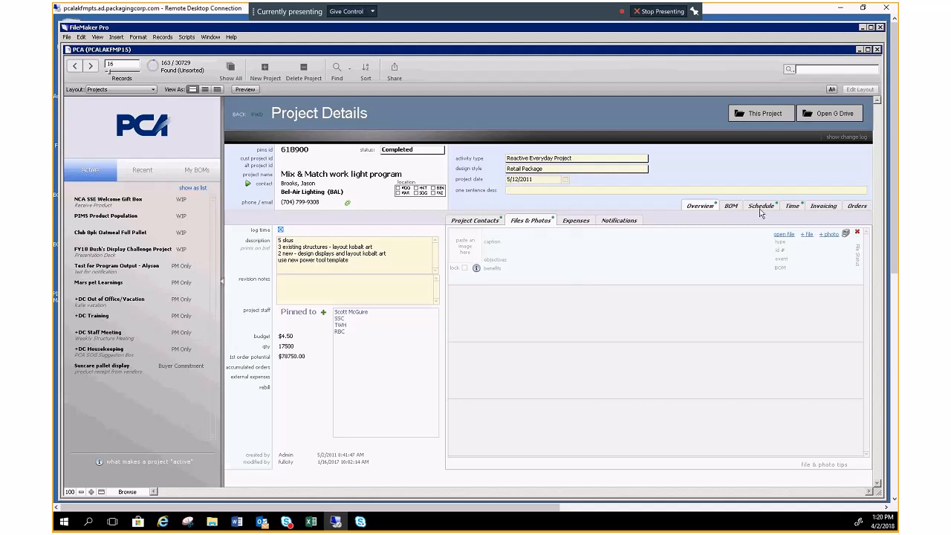
pyautogui.click(618, 220)
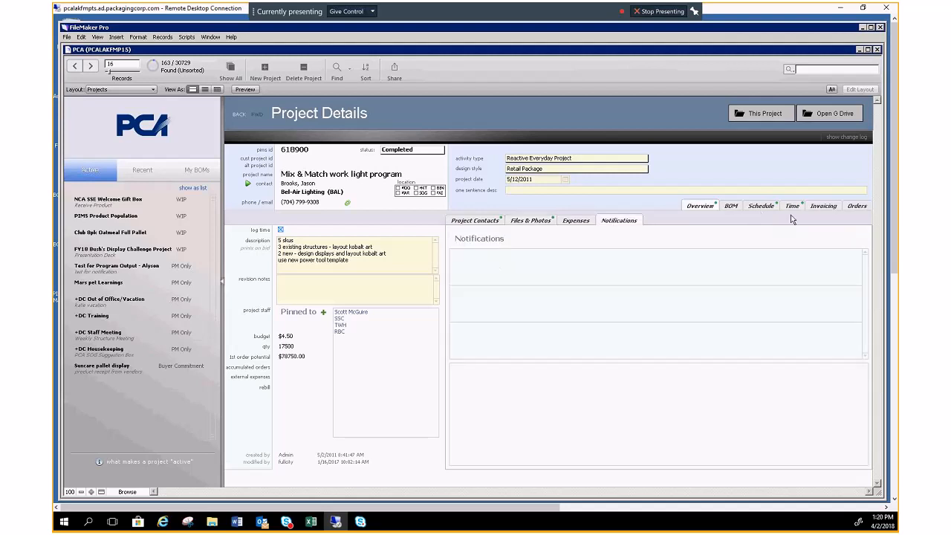
pyautogui.click(732, 208)
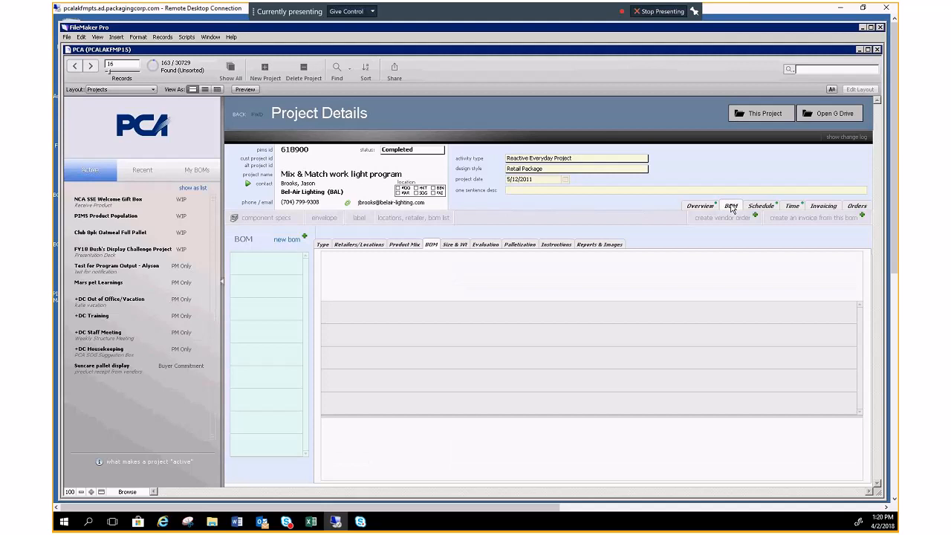
# Review the Mix & Match work light program's schedule, time, invoicing and vendor orders sections, ending back on its schedule.
pyautogui.click(776, 210)
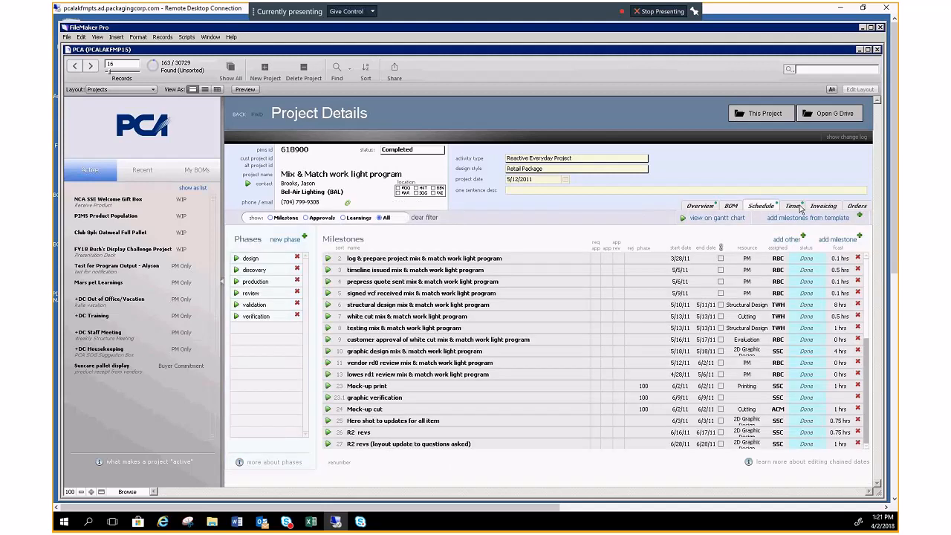
pyautogui.click(801, 209)
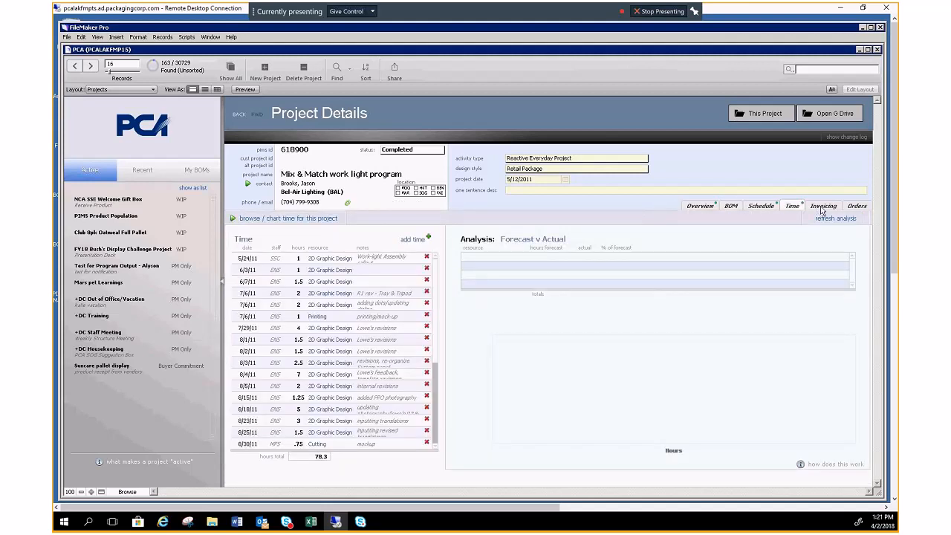
pyautogui.click(822, 210)
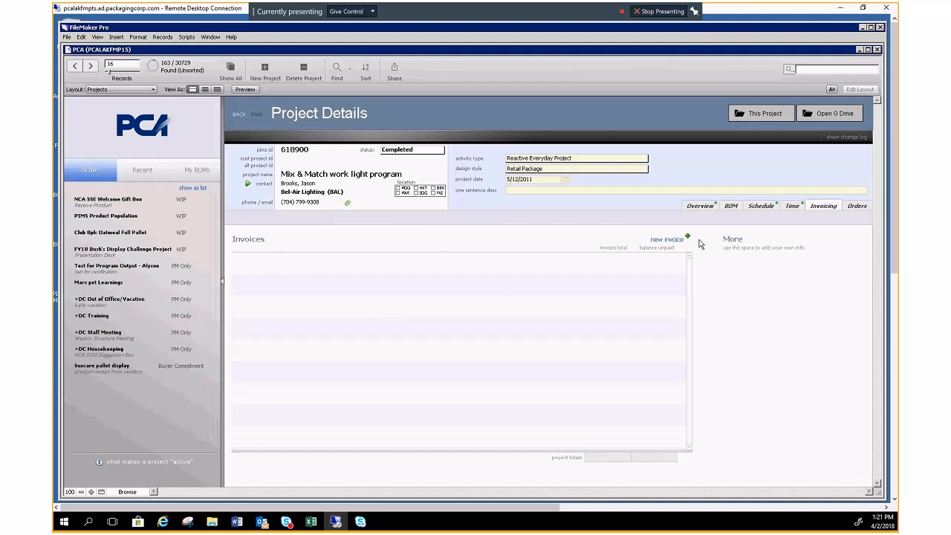
pyautogui.click(852, 208)
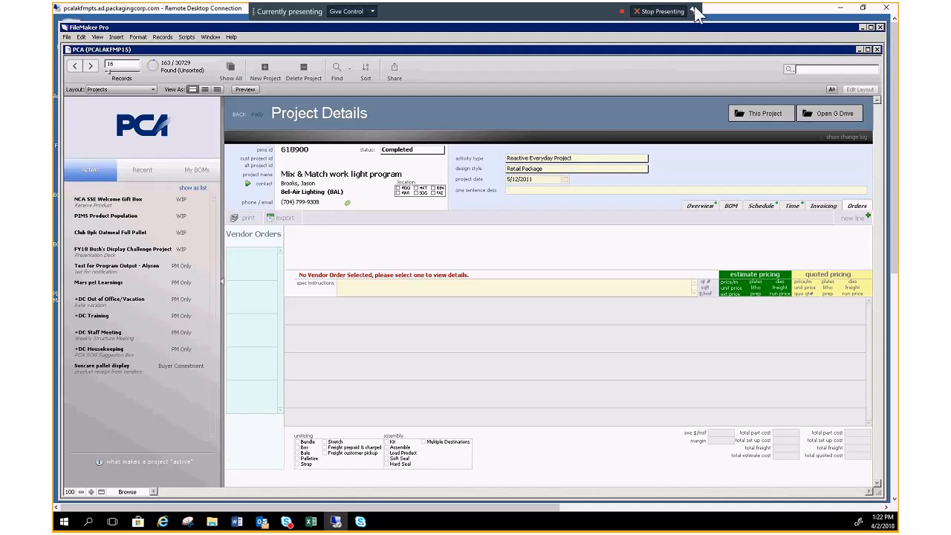
pyautogui.click(756, 208)
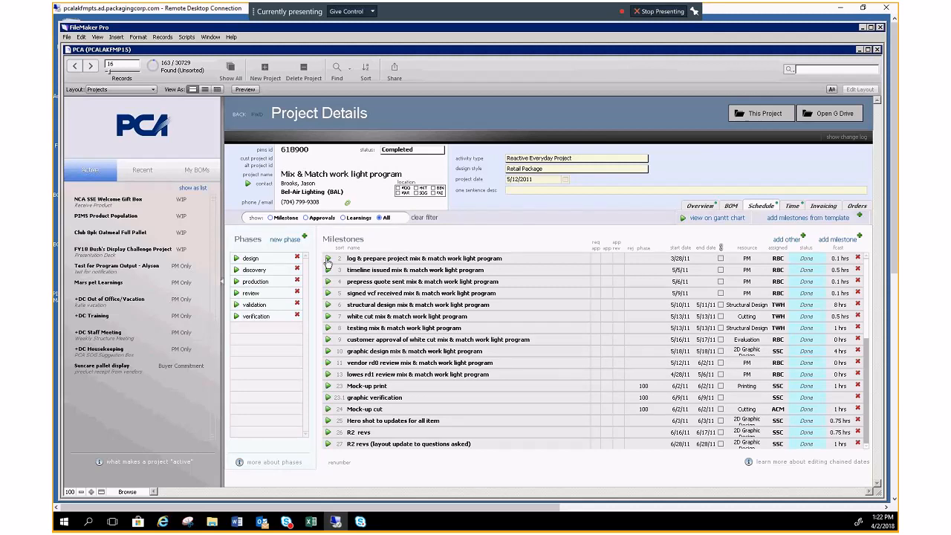
# Open the Suncare pallet display project and read the full description in its Renderings milestone's event details.
pyautogui.click(96, 373)
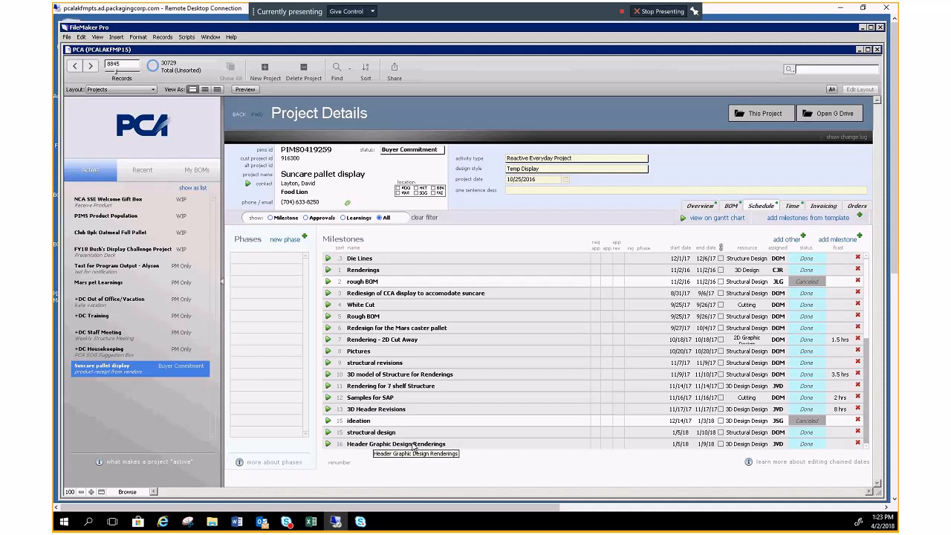
pyautogui.click(347, 274)
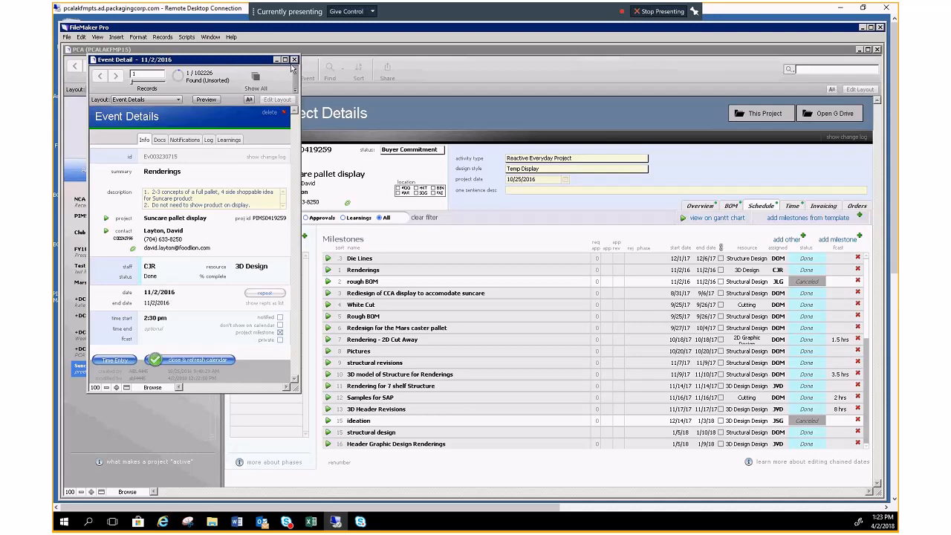
pyautogui.moveTo(222, 59); pyautogui.dragTo(363, 67)
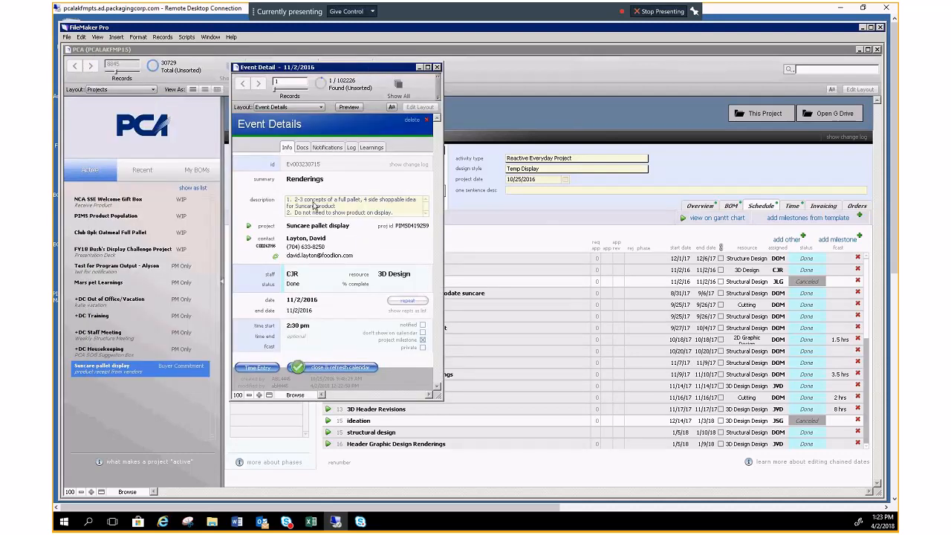
pyautogui.click(425, 215)
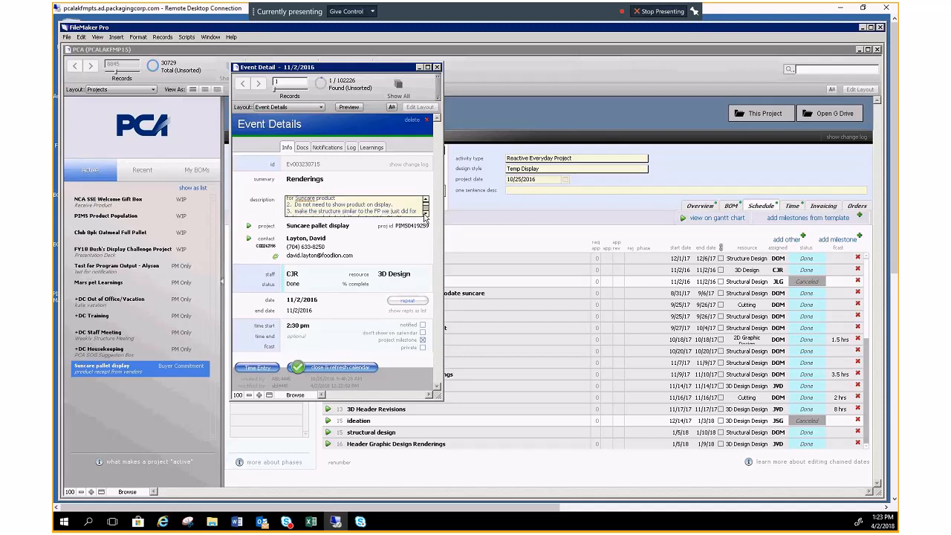
pyautogui.scroll(-1, 341, 207)
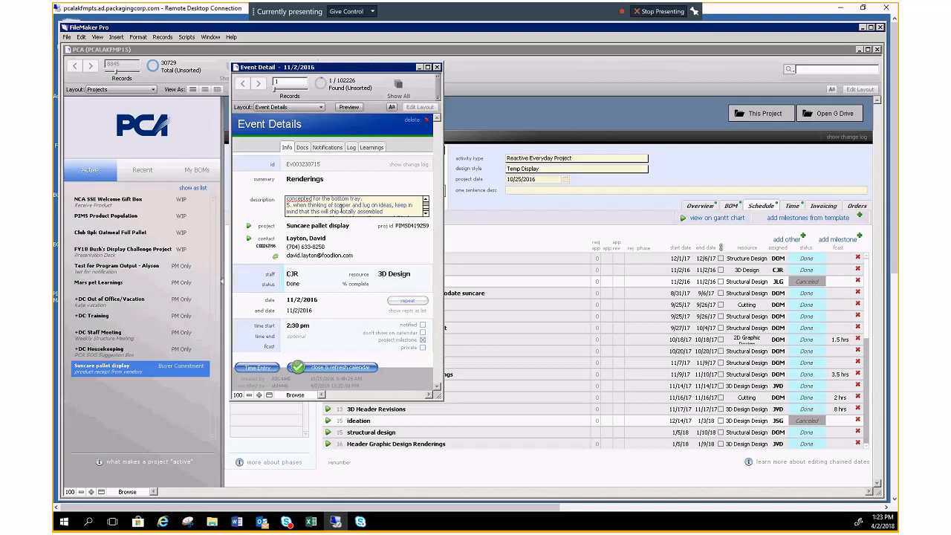
pyautogui.click(426, 213)
pyautogui.click(426, 213)
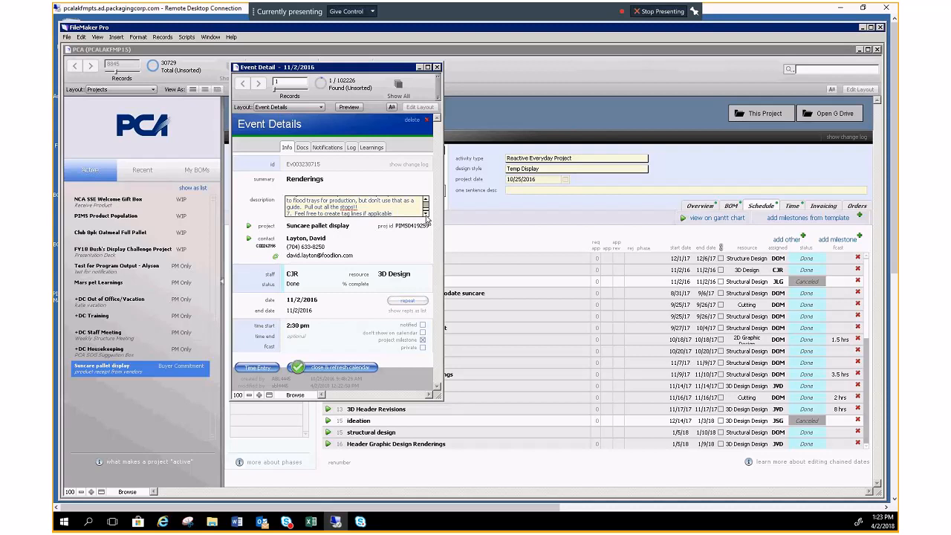
# Compare the documents selectable for the Renderings milestone's approval with the Suncare project's files and photos, ending on the event's document choices.
pyautogui.click(302, 148)
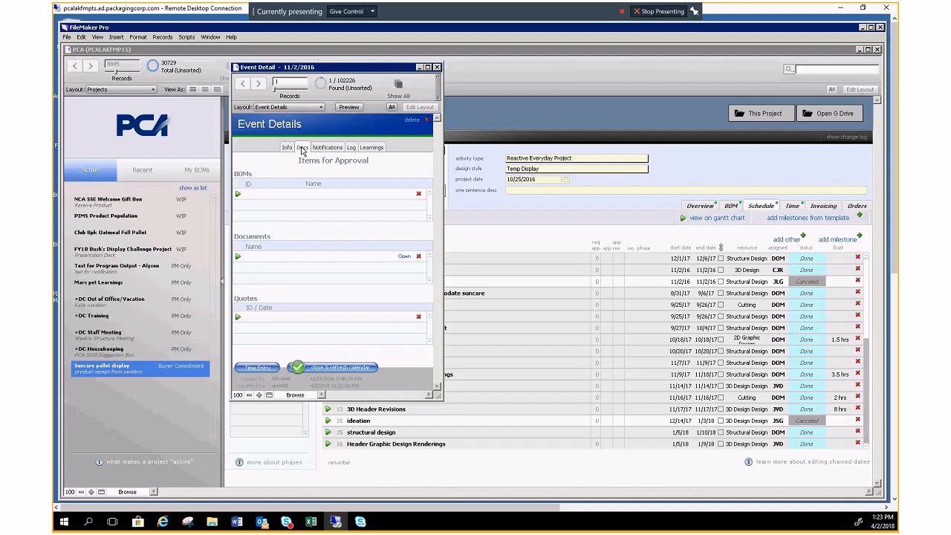
pyautogui.click(258, 260)
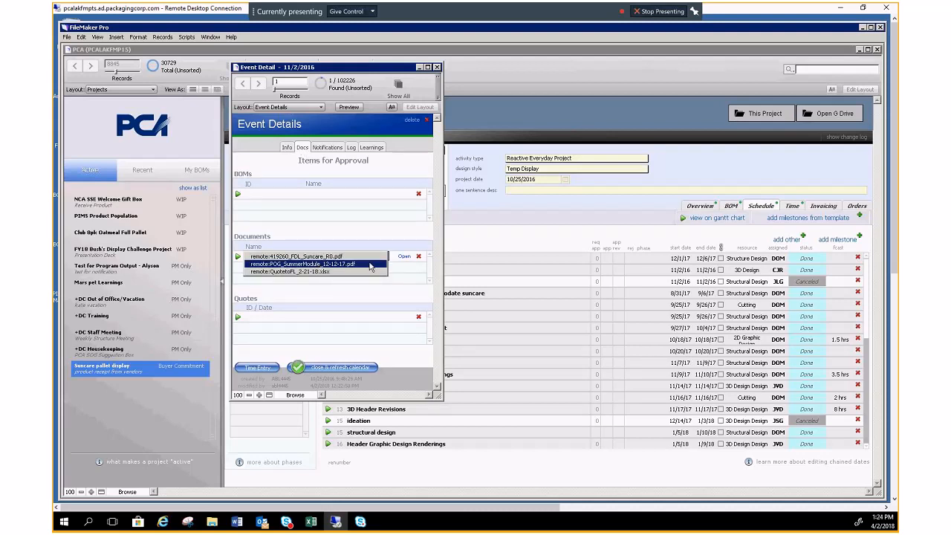
pyautogui.click(437, 67)
pyautogui.click(691, 208)
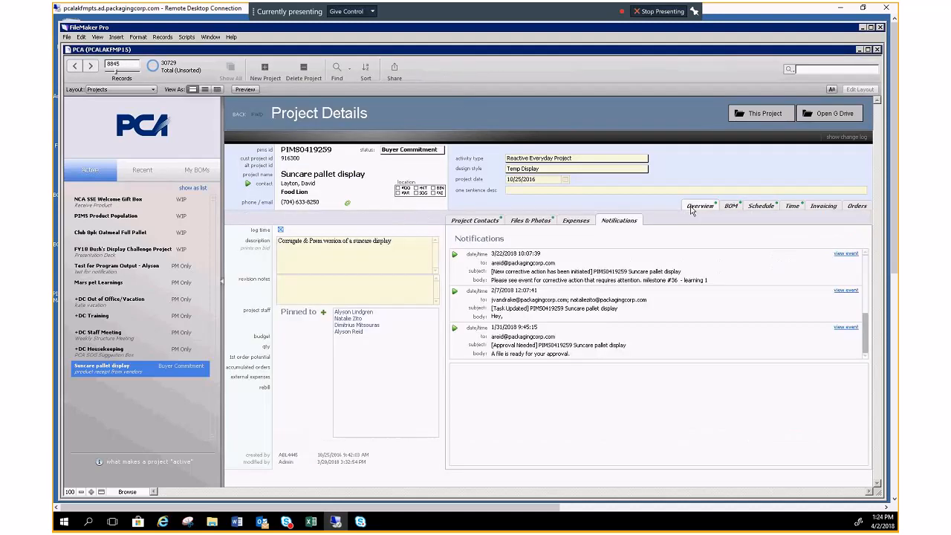
pyautogui.click(532, 221)
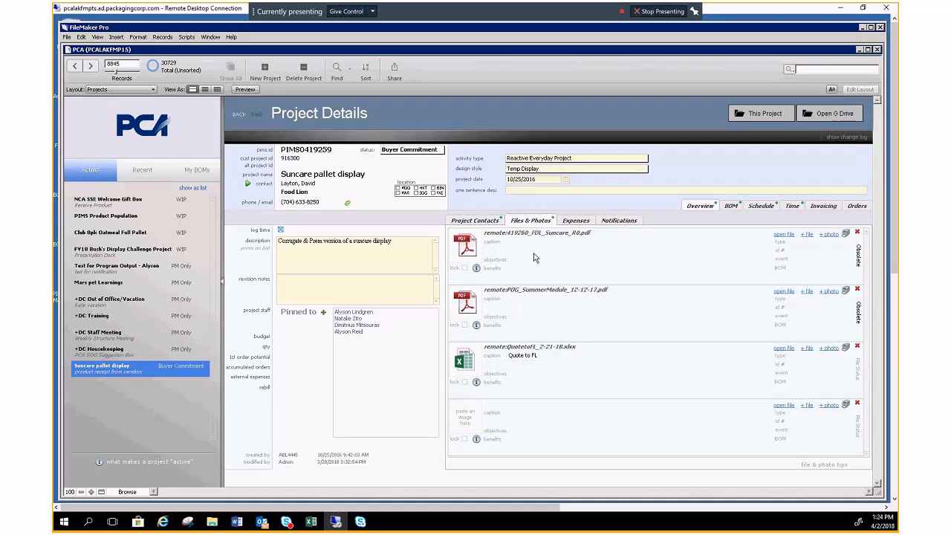
pyautogui.click(759, 206)
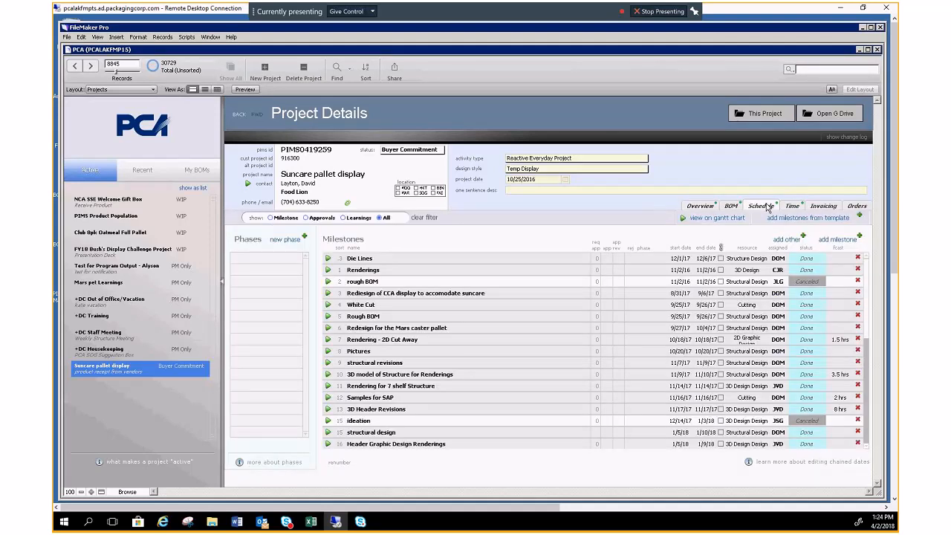
pyautogui.click(328, 270)
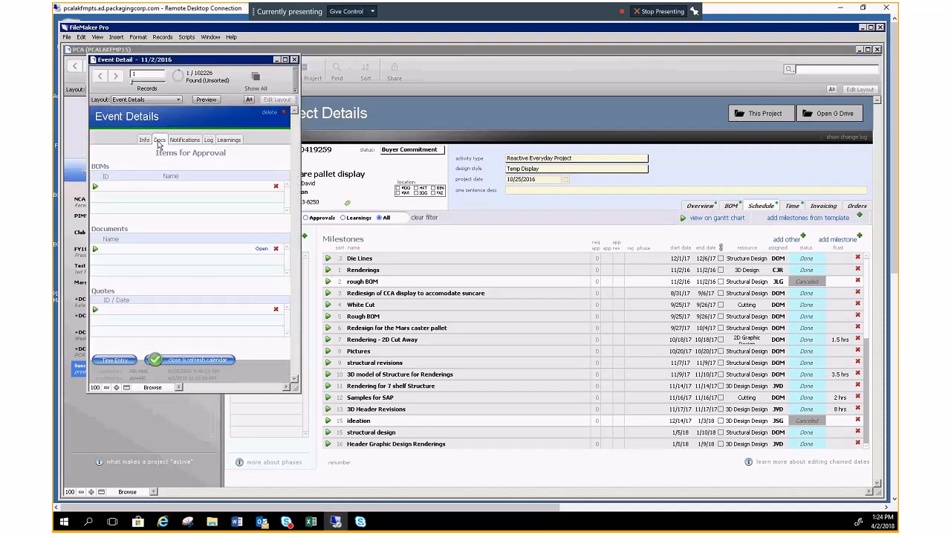
pyautogui.click(128, 249)
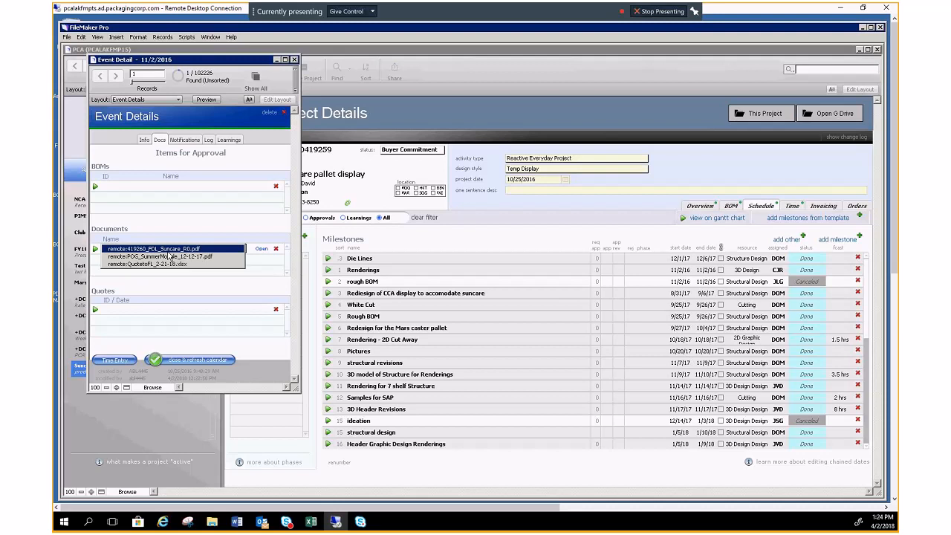
# Examine the Renderings event's general information, including its status options, end time field and description.
pyautogui.click(145, 140)
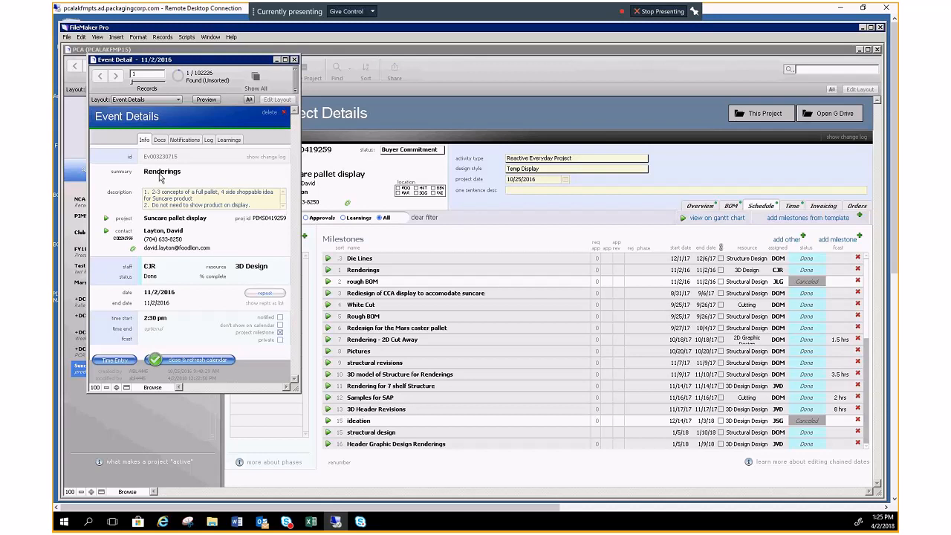
pyautogui.click(154, 276)
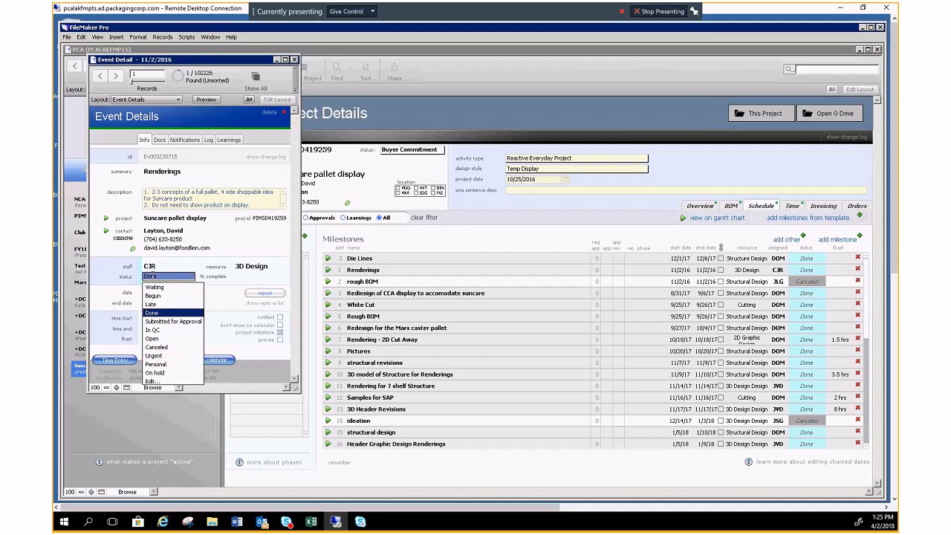
pyautogui.click(221, 271)
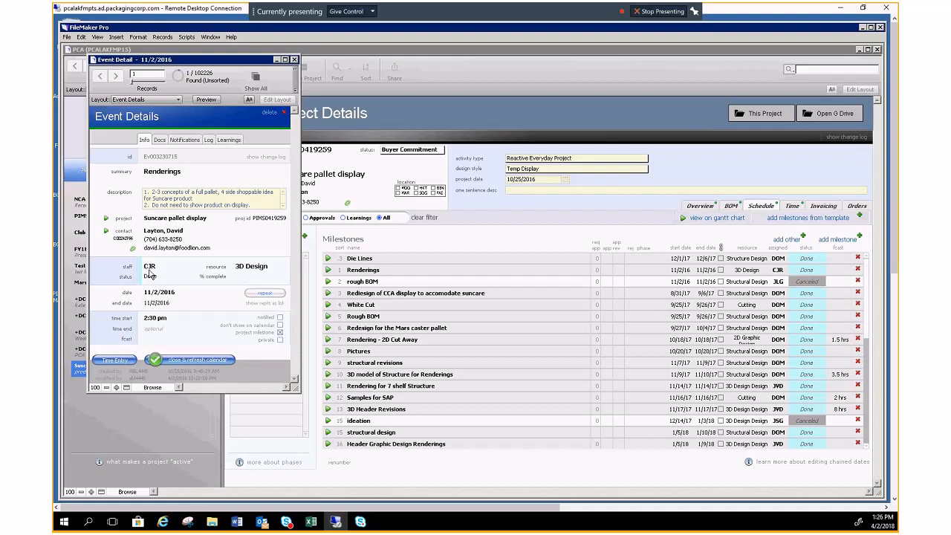
pyautogui.click(160, 329)
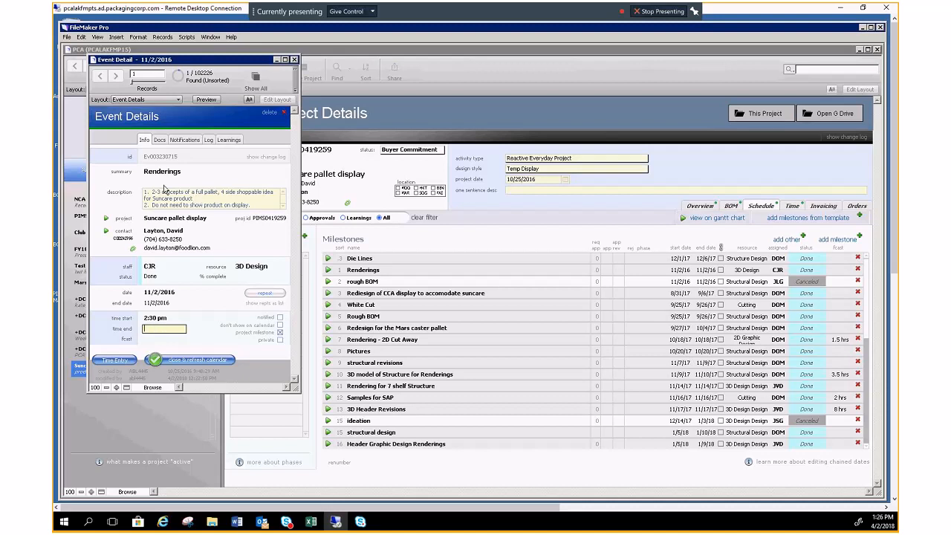
pyautogui.click(281, 212)
pyautogui.click(274, 205)
pyautogui.scroll(-3, 268, 205)
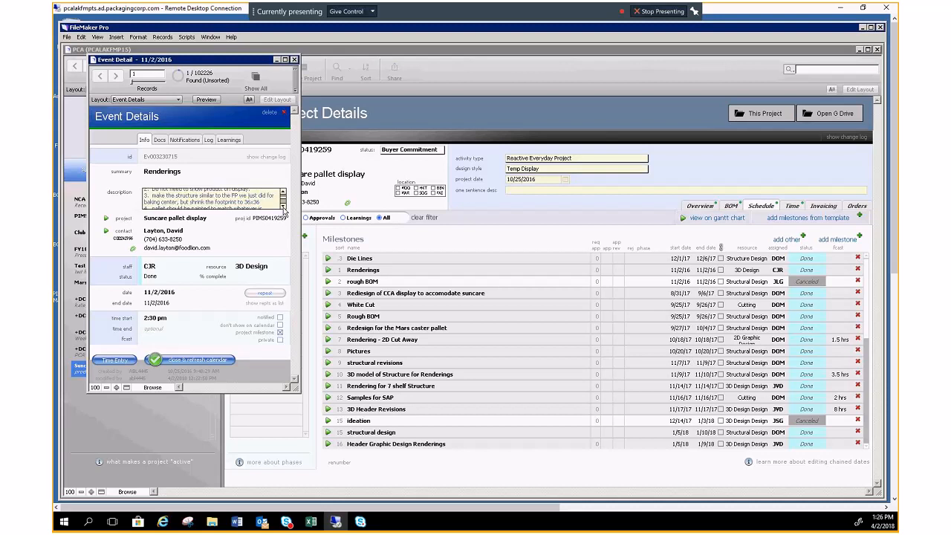
# Set the Renderings event's forecast to 1.5 hours and its end time to 4:30 pm, and close the event.
pyautogui.click(148, 339)
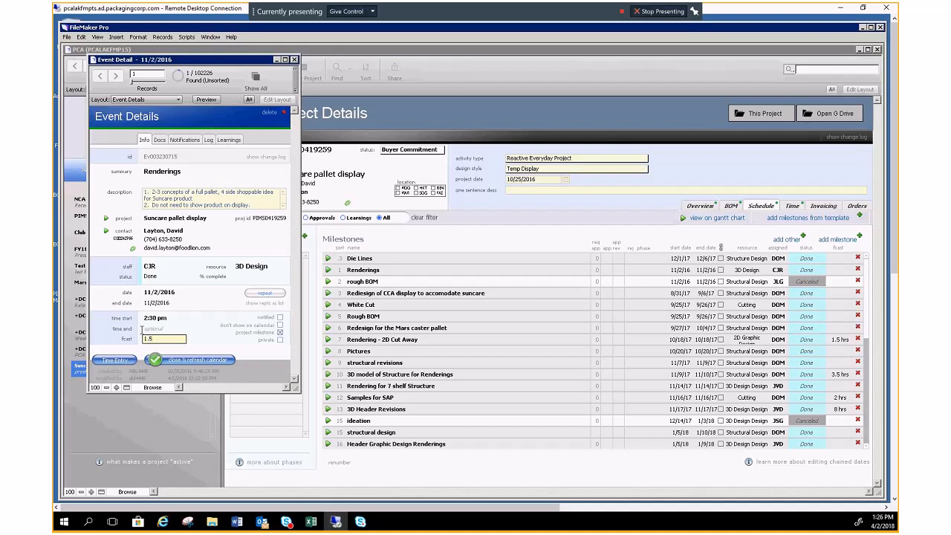
pyautogui.click(154, 328)
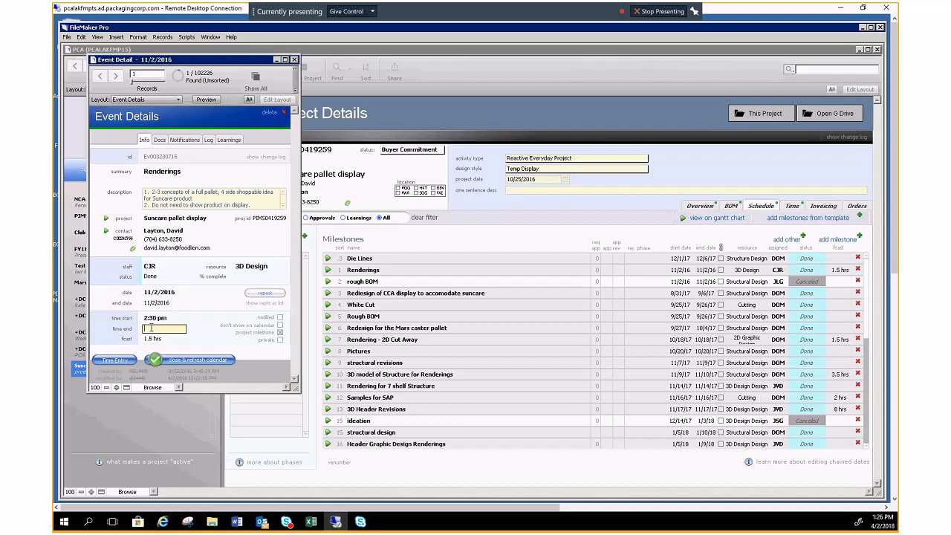
pyautogui.write('4:30 pm')
pyautogui.click(152, 339)
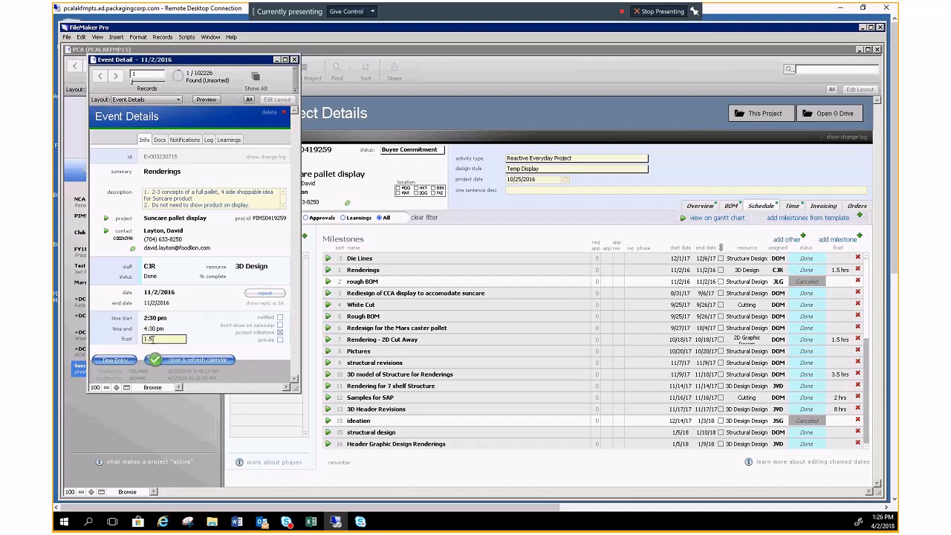
pyautogui.click(169, 328)
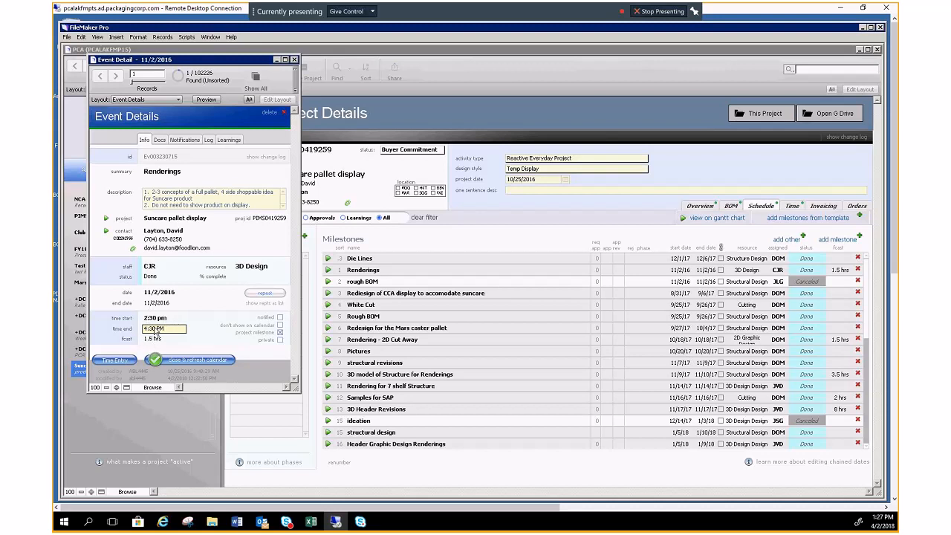
pyautogui.click(187, 361)
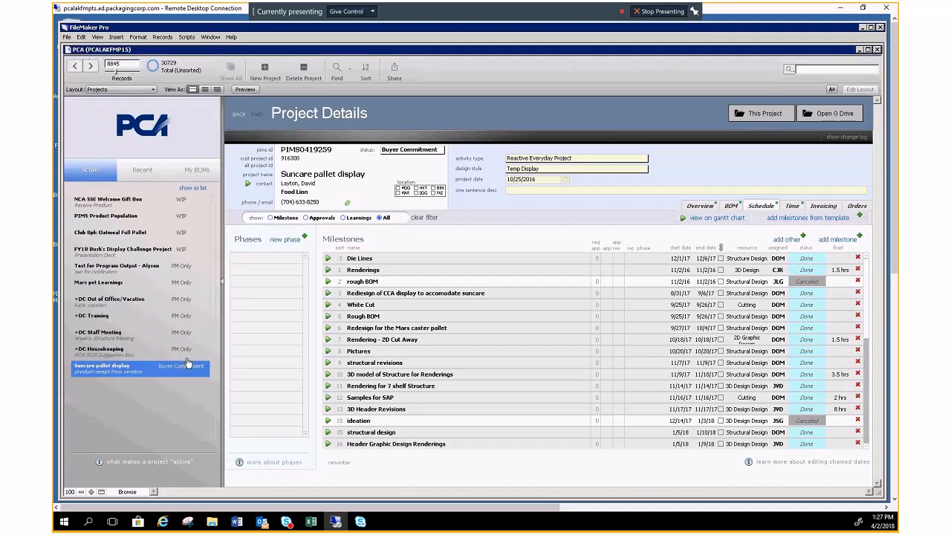
# Classify the "Suncare - w Short Header" BOM with life span Temporary, organization HBA and product attribute Suncare.
pyautogui.click(732, 206)
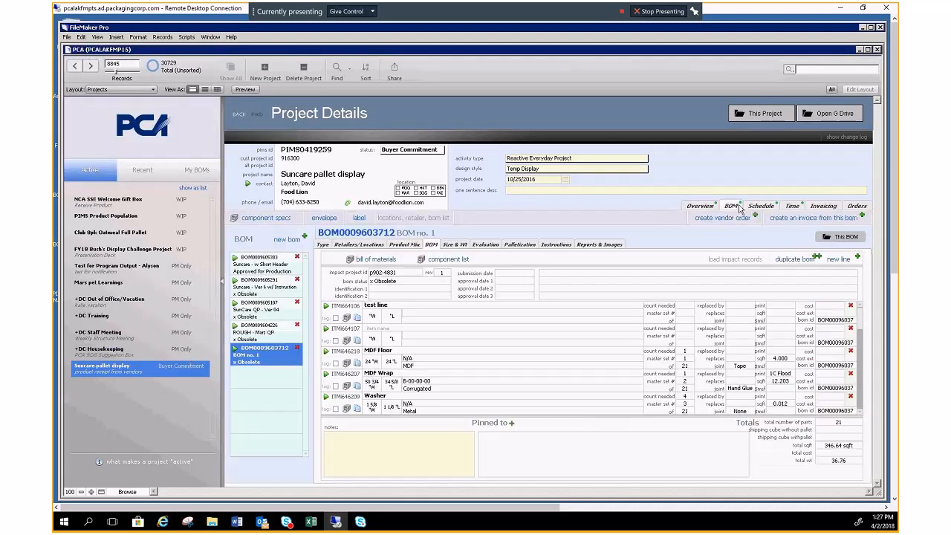
pyautogui.click(236, 258)
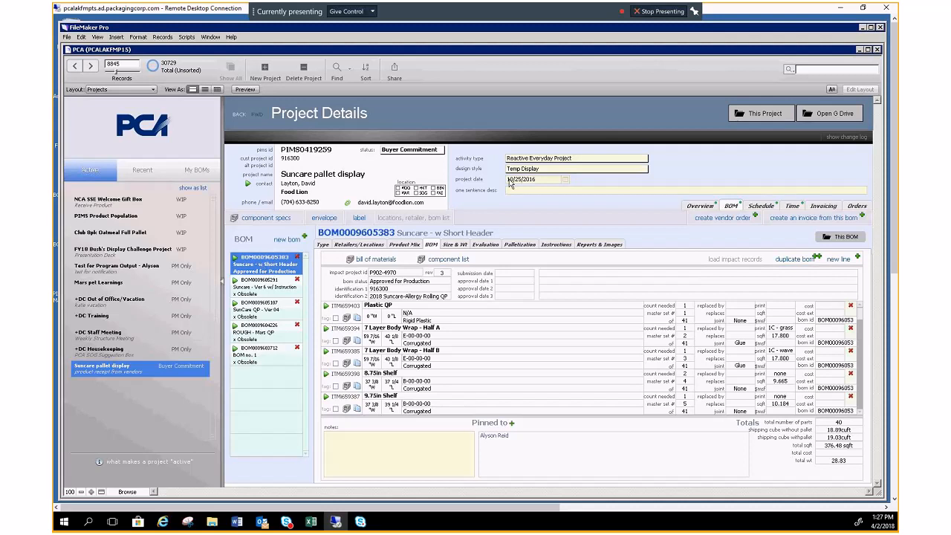
pyautogui.click(321, 247)
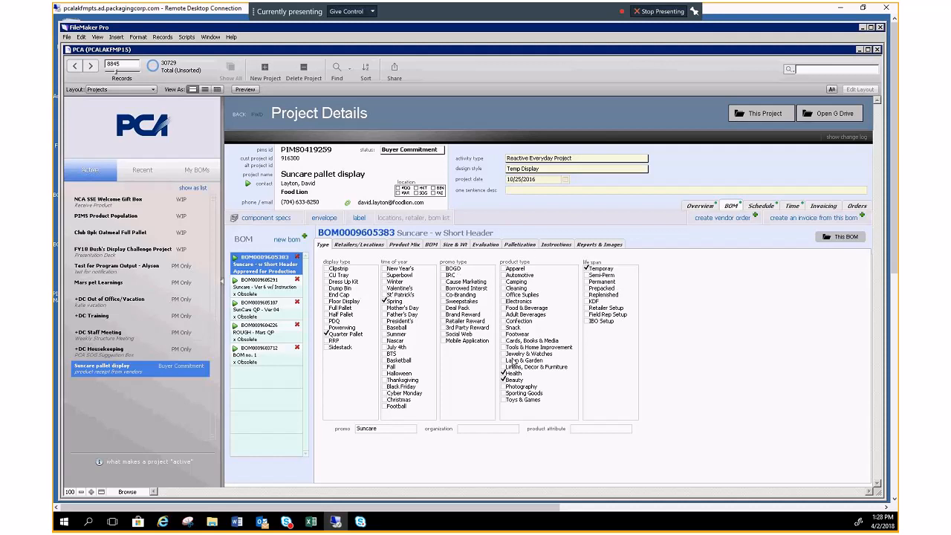
pyautogui.click(586, 268)
pyautogui.click(470, 428)
pyautogui.write('HBA')
pyautogui.click(585, 429)
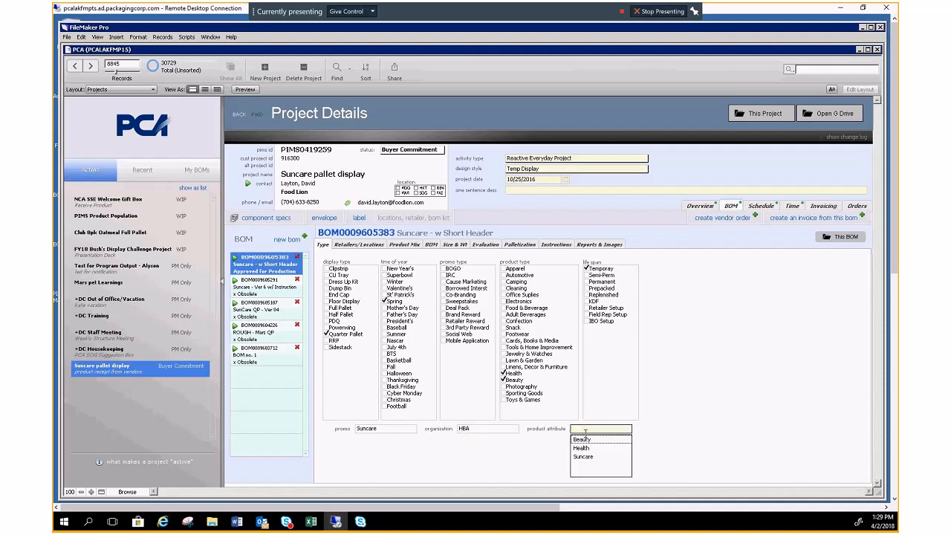
pyautogui.click(583, 456)
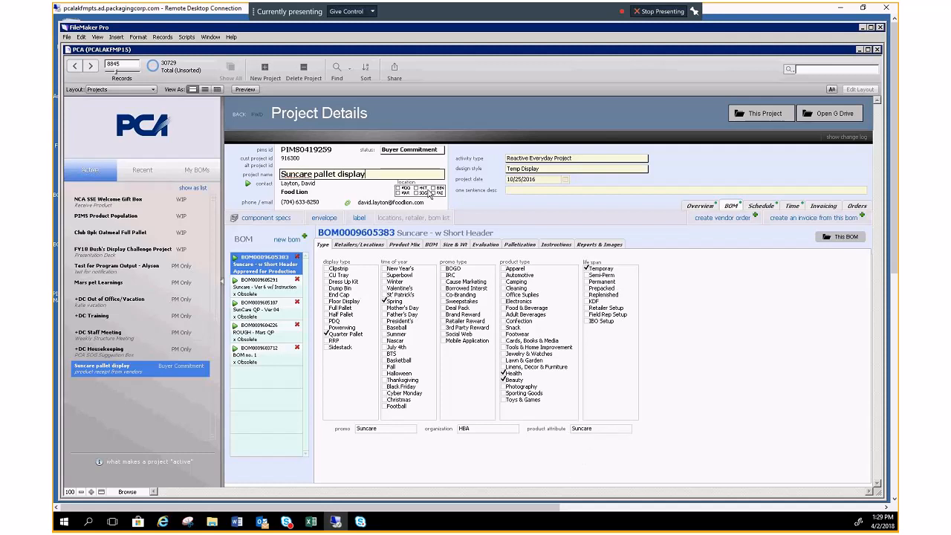
# Add a retailer to the "Suncare - w Short Header" BOM with channel Grocery and retailer Food Lion.
pyautogui.click(356, 245)
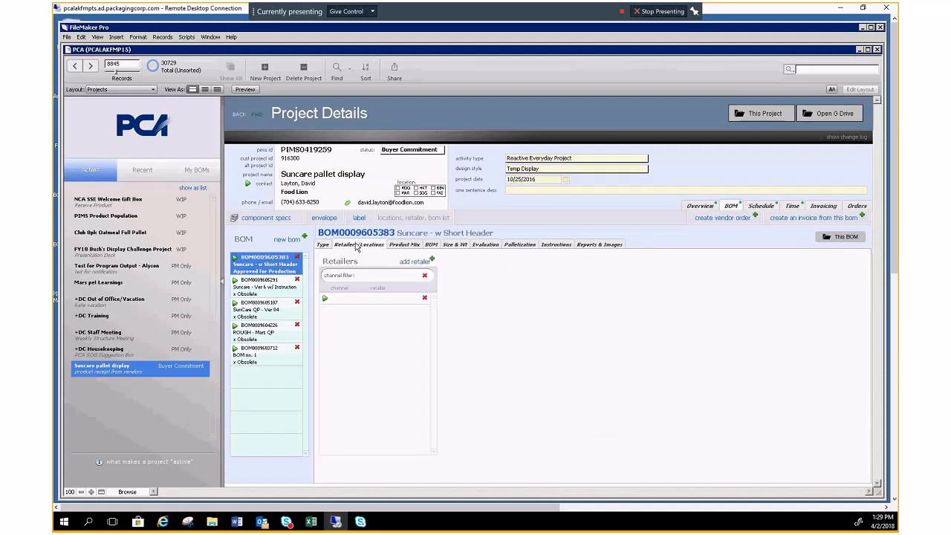
pyautogui.click(342, 300)
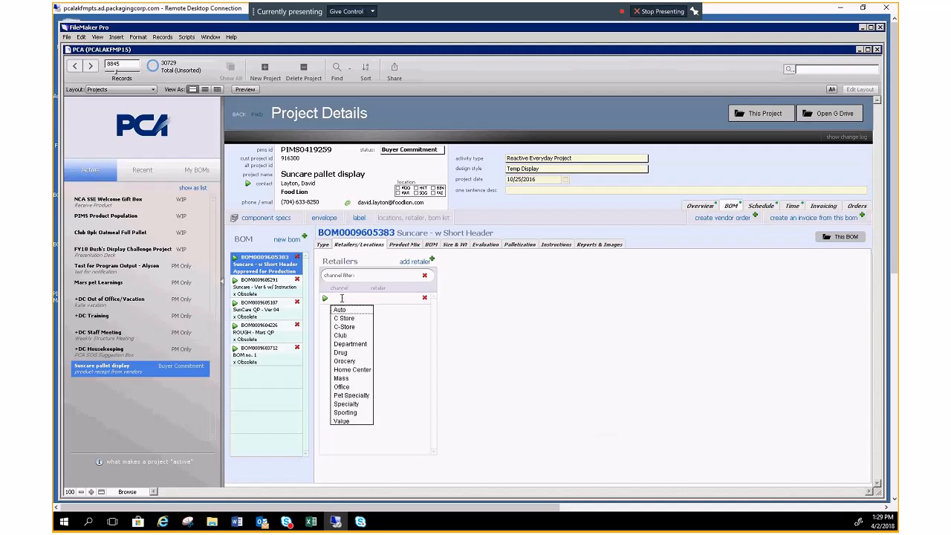
pyautogui.click(344, 362)
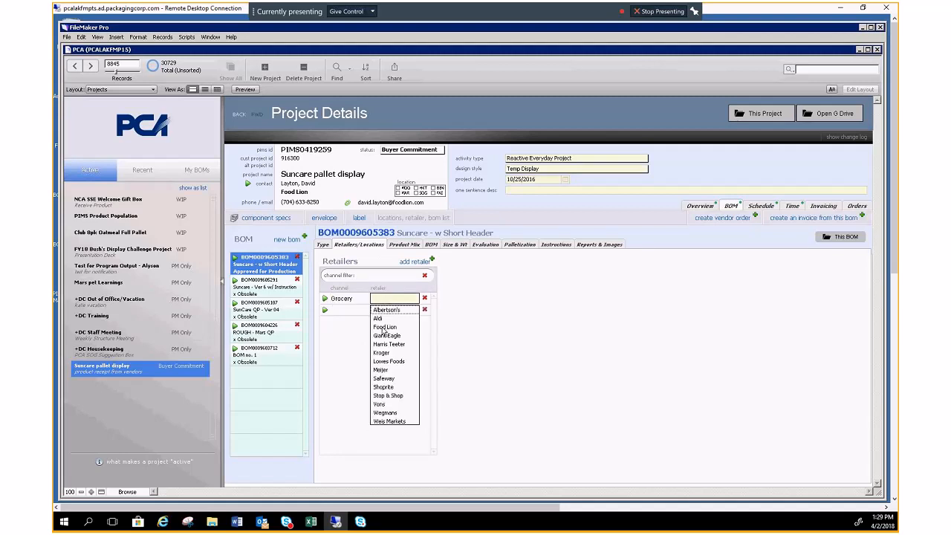
pyautogui.click(384, 327)
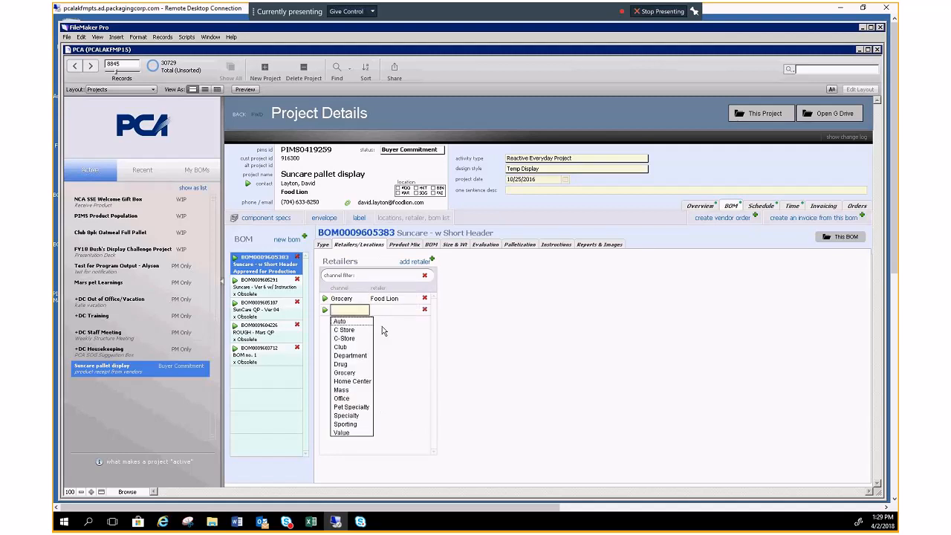
# Enter "medicene" as the store location for the BOM's Grocery Food Lion retailer.
pyautogui.click(325, 299)
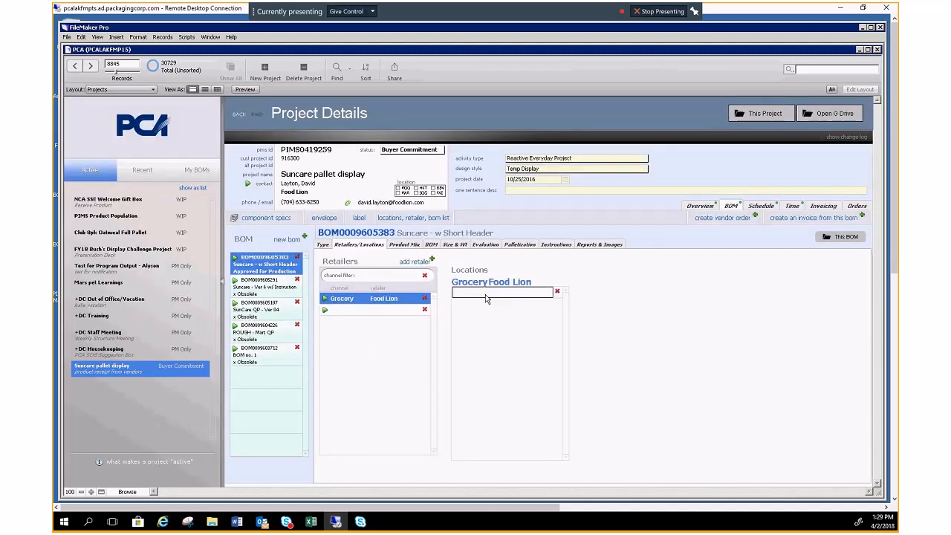
pyautogui.click(486, 294)
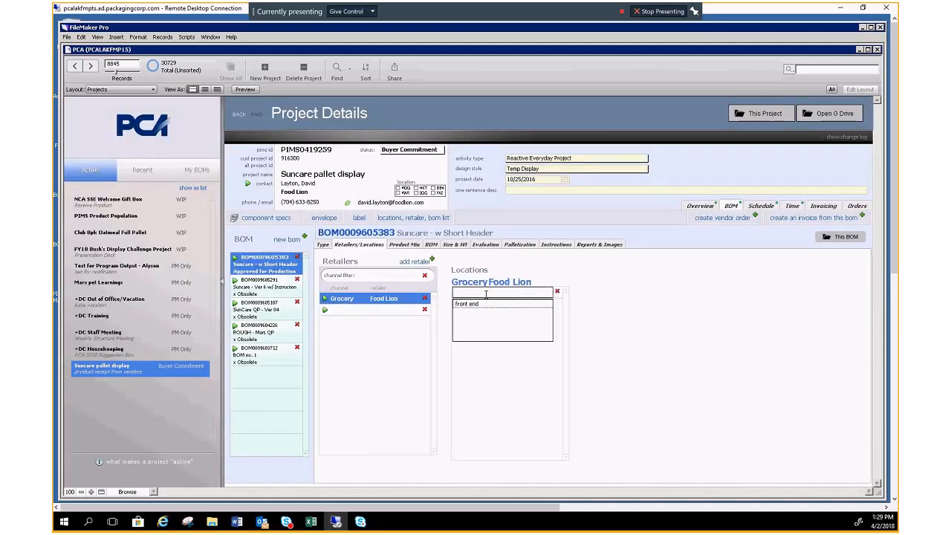
pyautogui.press('Escape')
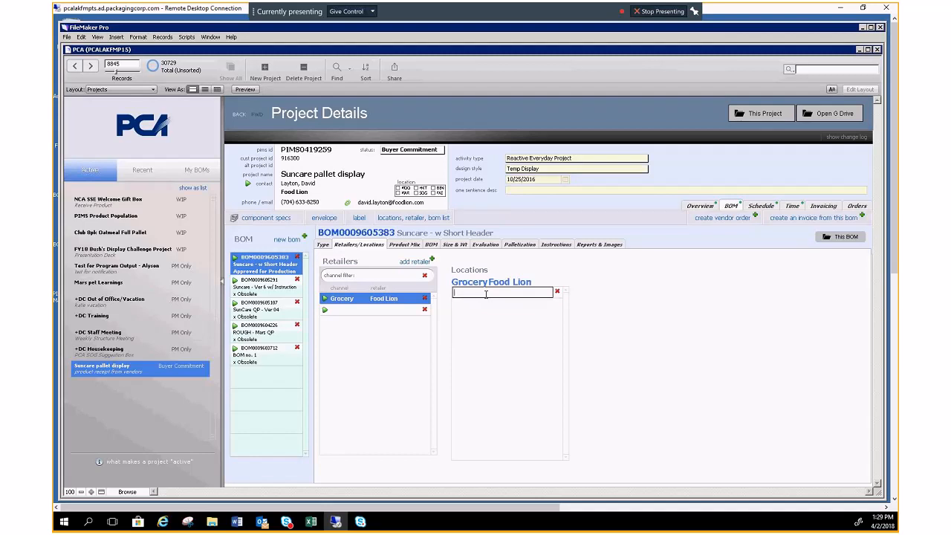
pyautogui.write('medicene')
# Review the BOM's product mix, component lines, size and weight details with the display type options, and evaluation page.
pyautogui.click(405, 244)
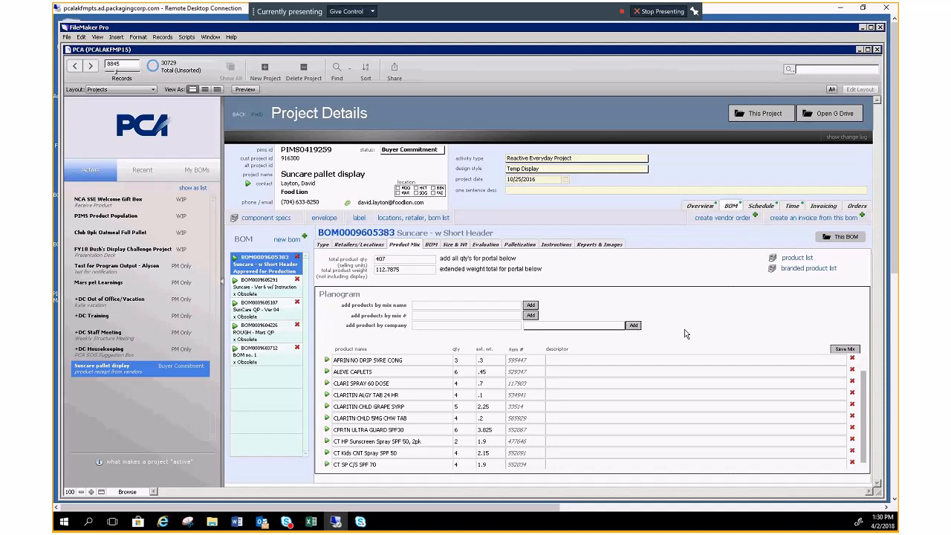
pyautogui.click(429, 245)
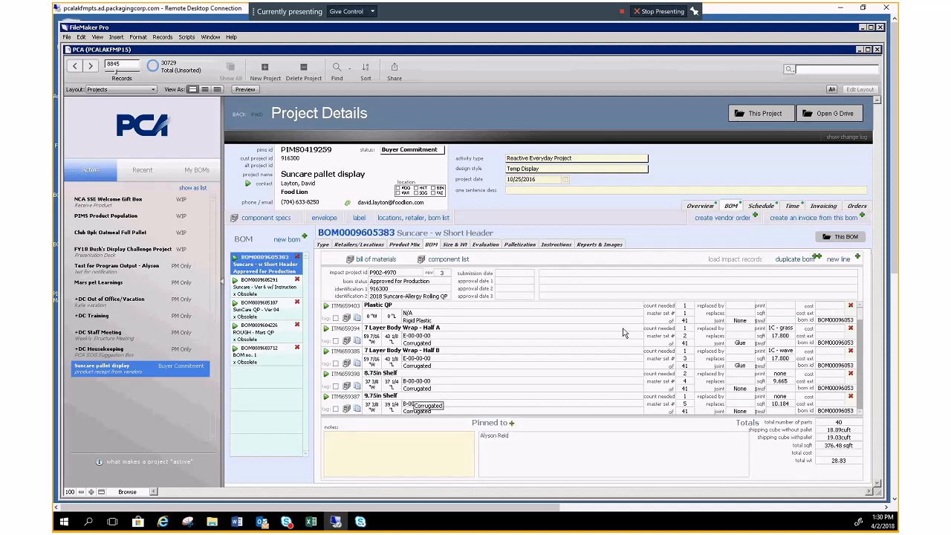
pyautogui.click(459, 246)
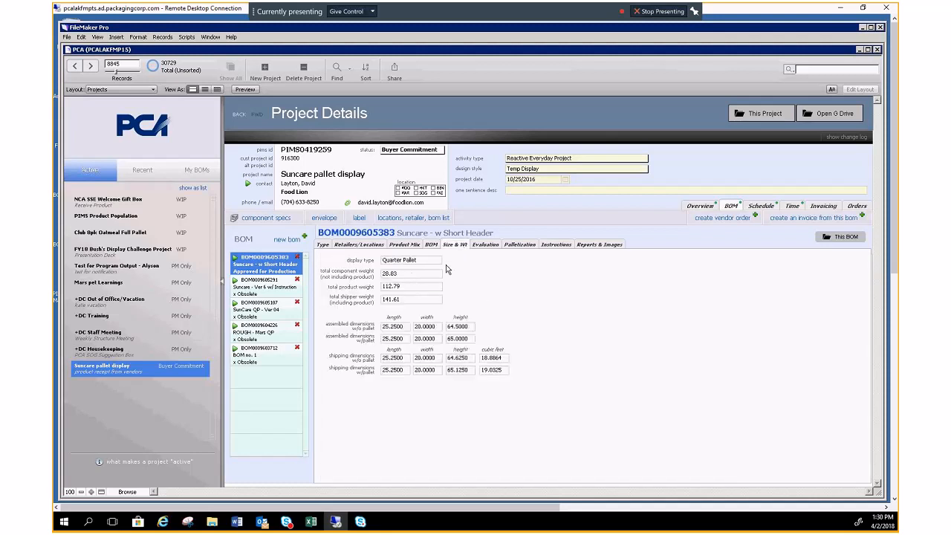
pyautogui.click(420, 259)
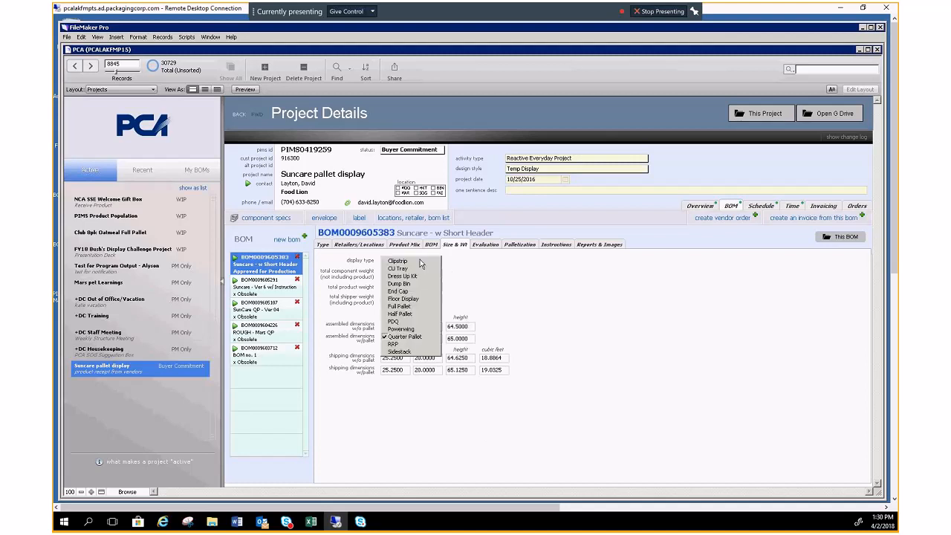
pyautogui.click(485, 272)
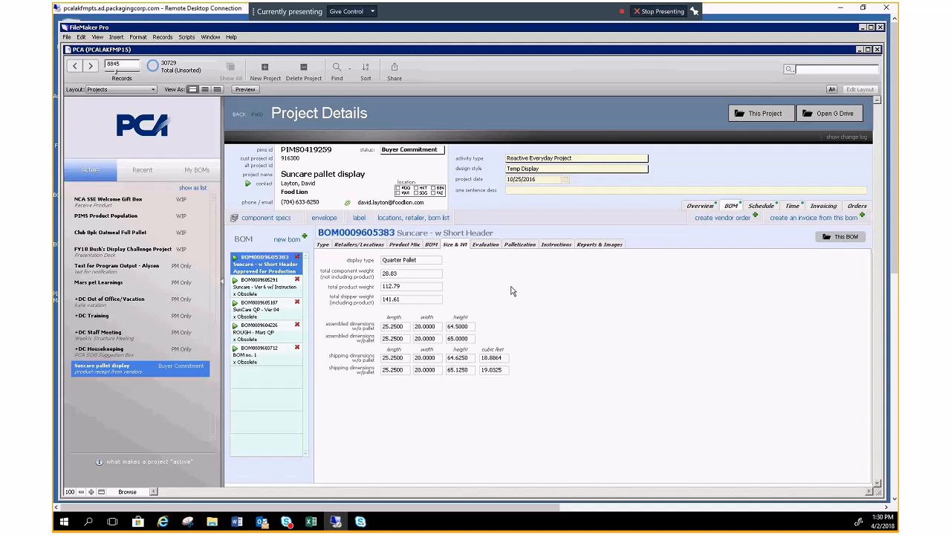
pyautogui.click(487, 245)
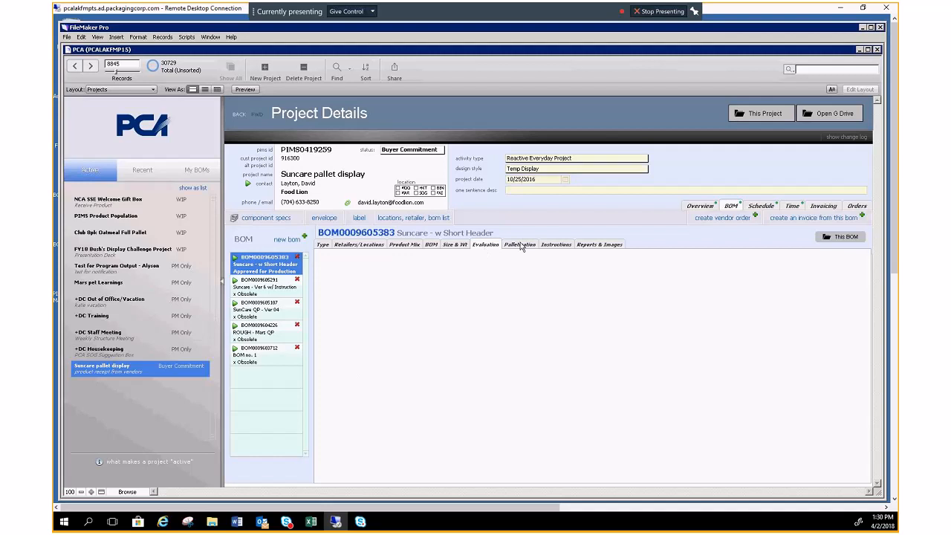
# Set the BOM's palletization warehouse/transit notes to Warehouse for single stacking and RDC for double stacking.
pyautogui.click(521, 245)
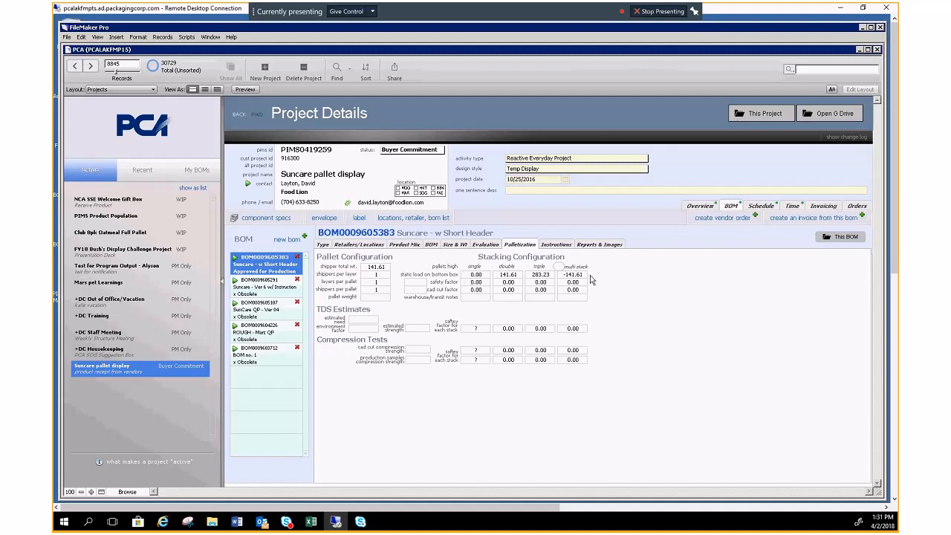
pyautogui.click(473, 297)
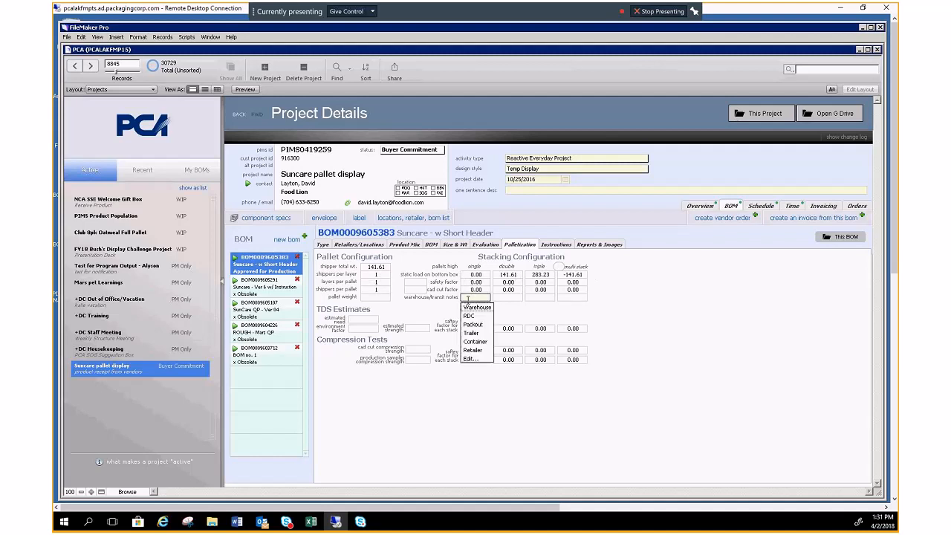
pyautogui.click(471, 307)
pyautogui.click(505, 295)
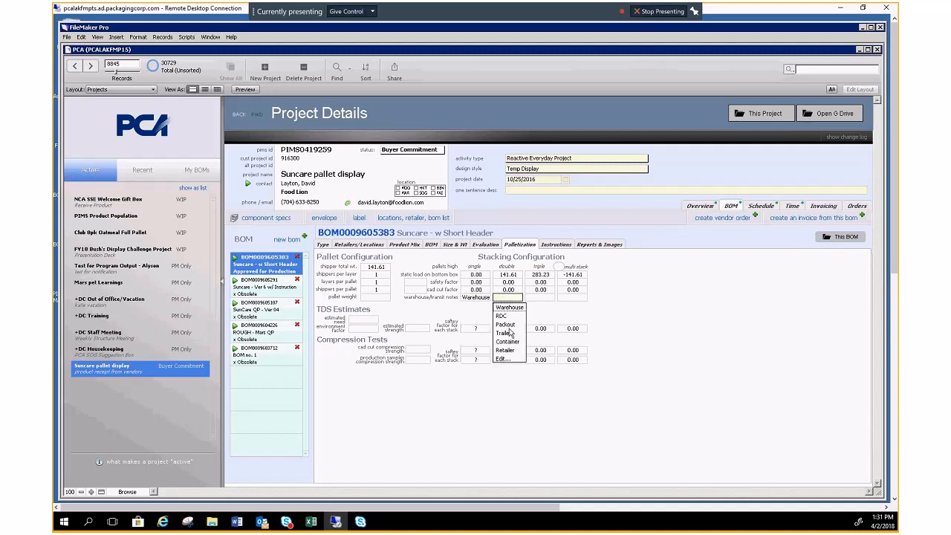
pyautogui.click(504, 315)
pyautogui.press('Tab')
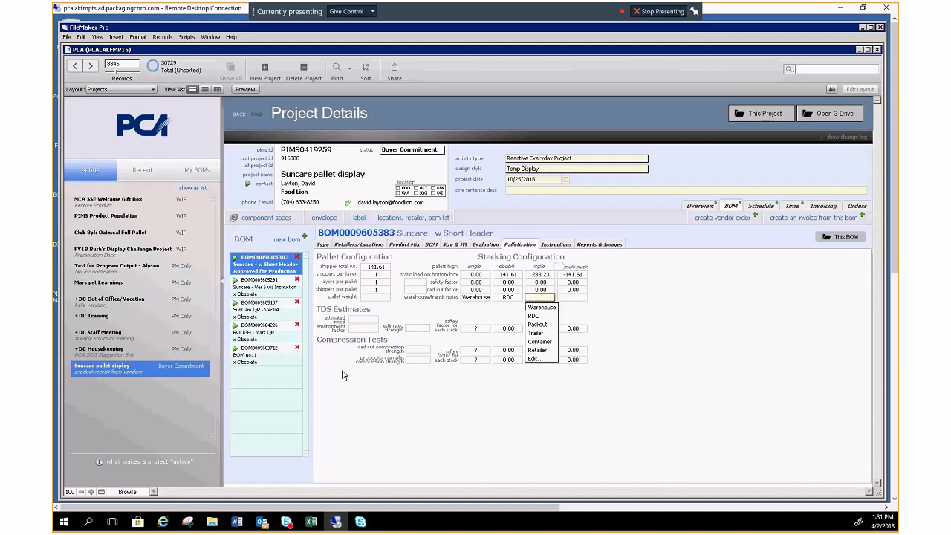
# Review the BOM's in-plant instruction steps and its reports and images.
pyautogui.click(554, 246)
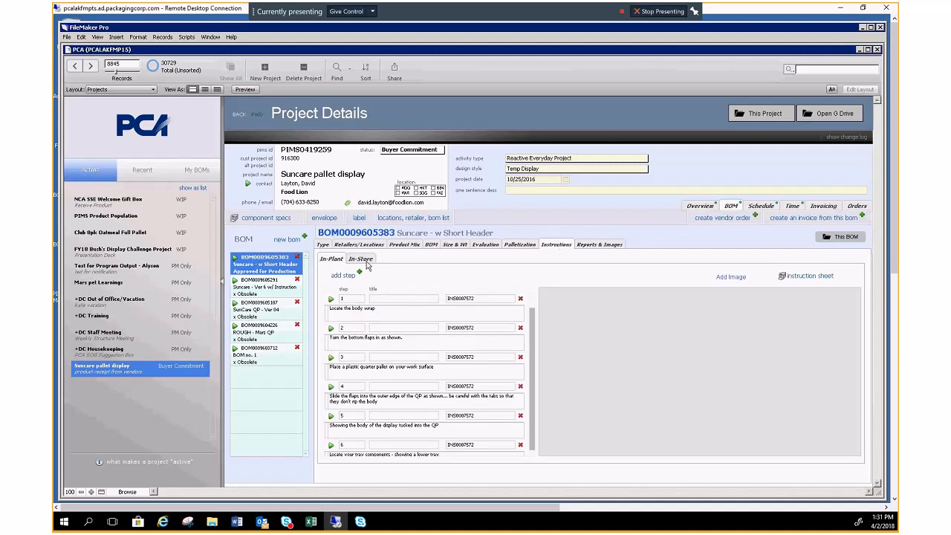
pyautogui.click(601, 245)
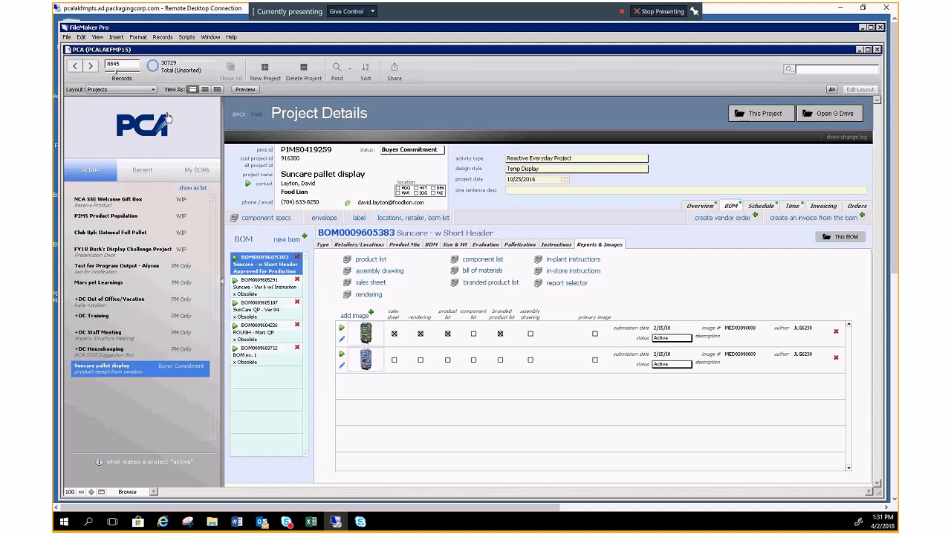
# Open the Invoices layout and check which additional invoice layouts are available.
pyautogui.click(138, 89)
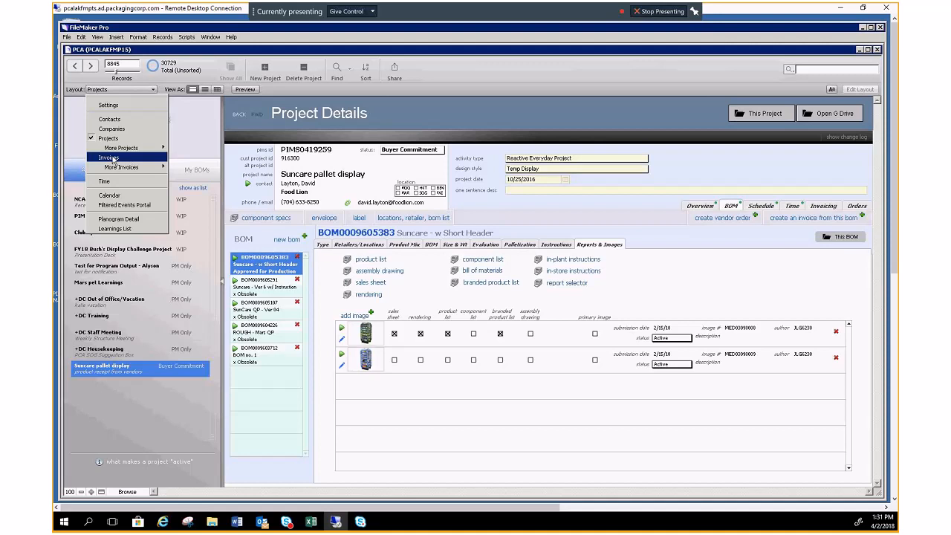
pyautogui.moveTo(108, 149)
pyautogui.click(107, 159)
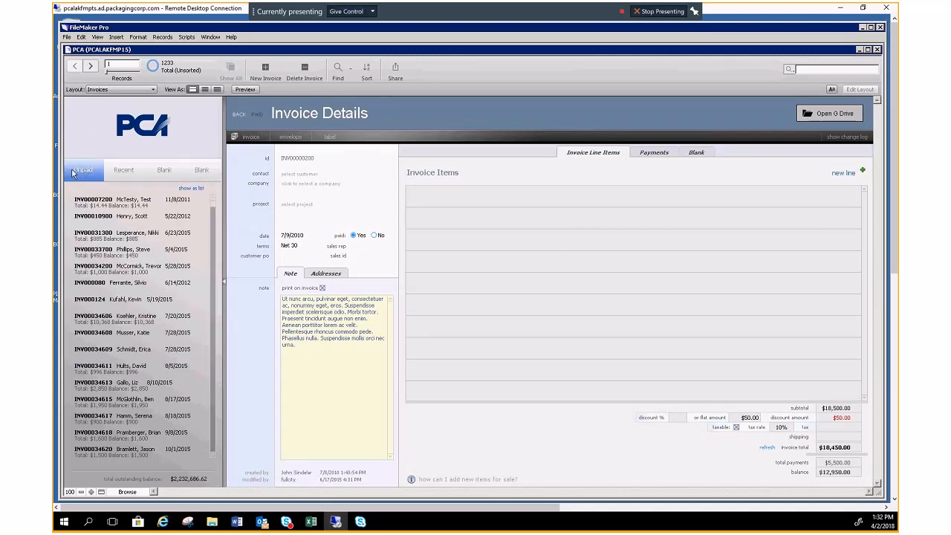
pyautogui.click(128, 91)
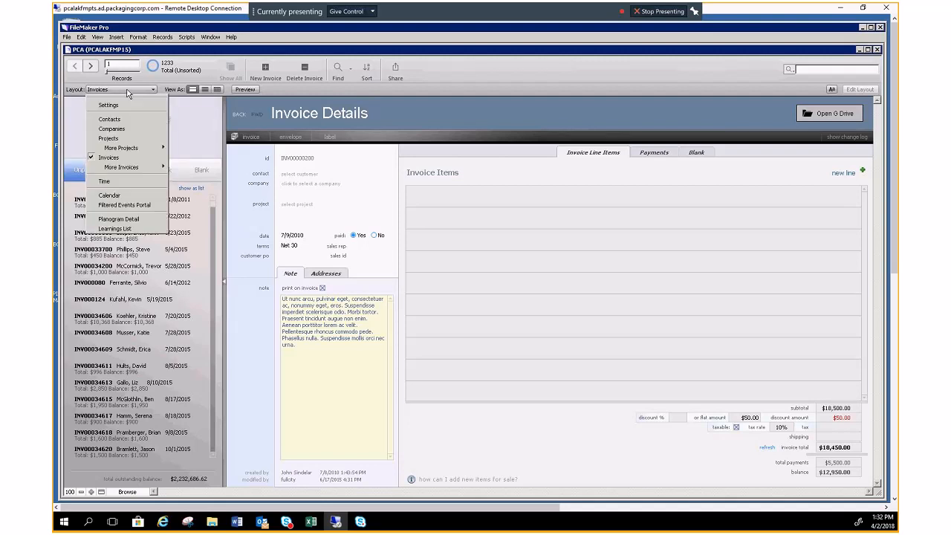
pyautogui.moveTo(122, 171)
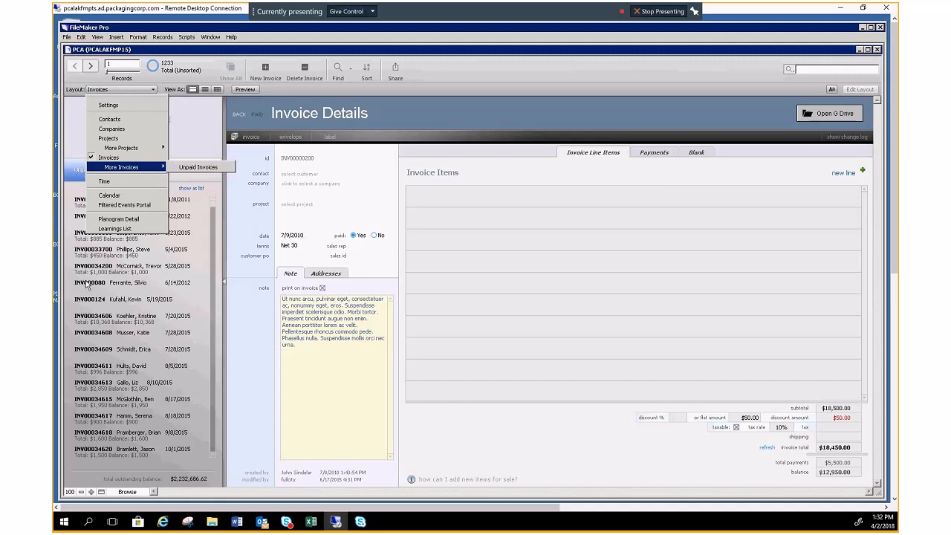
pyautogui.click(215, 208)
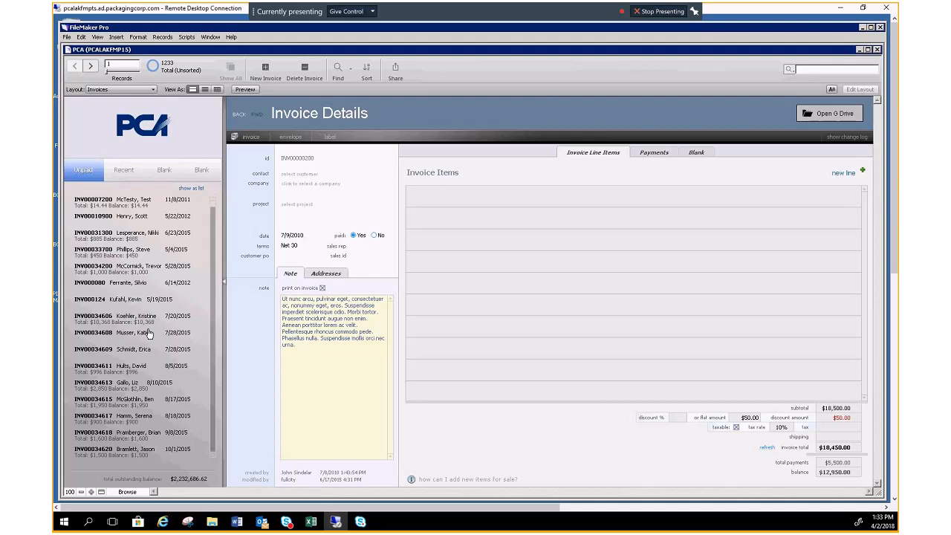
# Open time tracking and create a new time entry for staff member ABL on 4/2/2018.
pyautogui.click(144, 89)
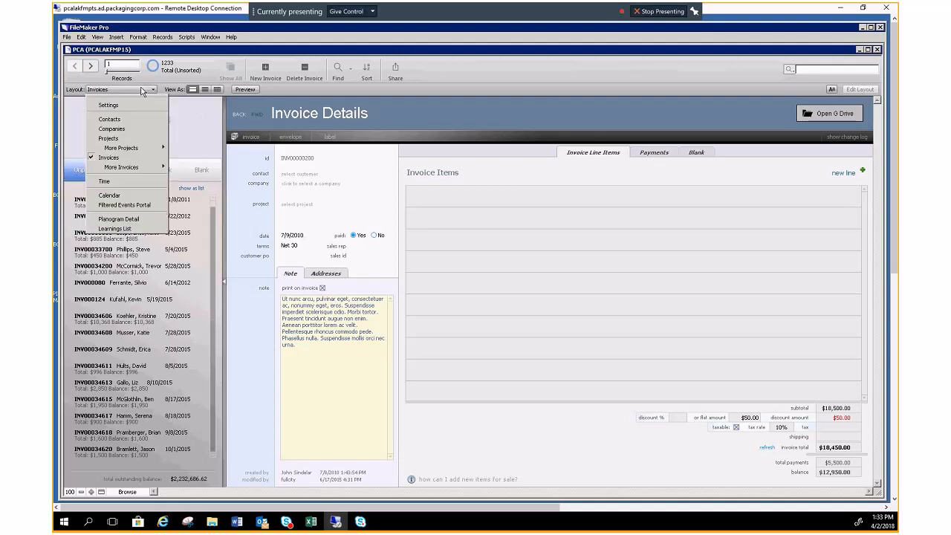
pyautogui.click(119, 181)
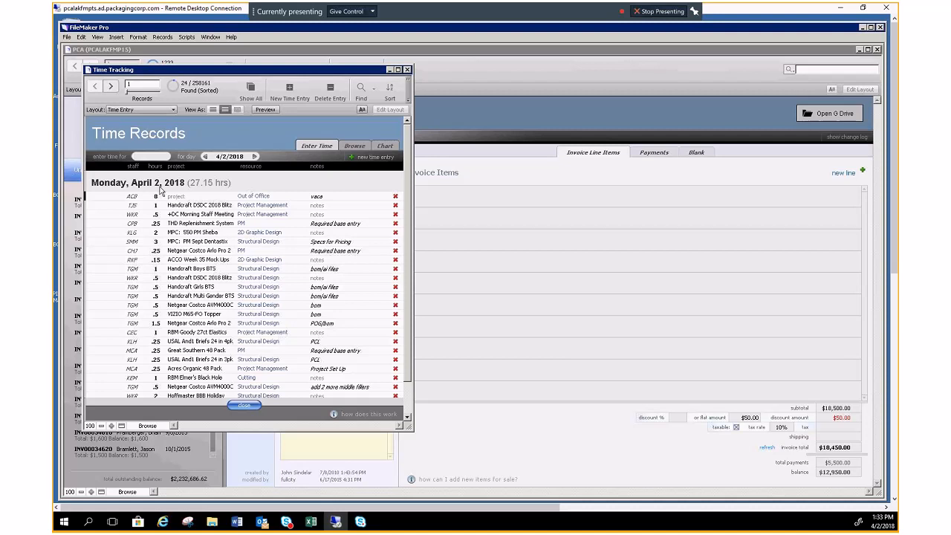
pyautogui.click(375, 159)
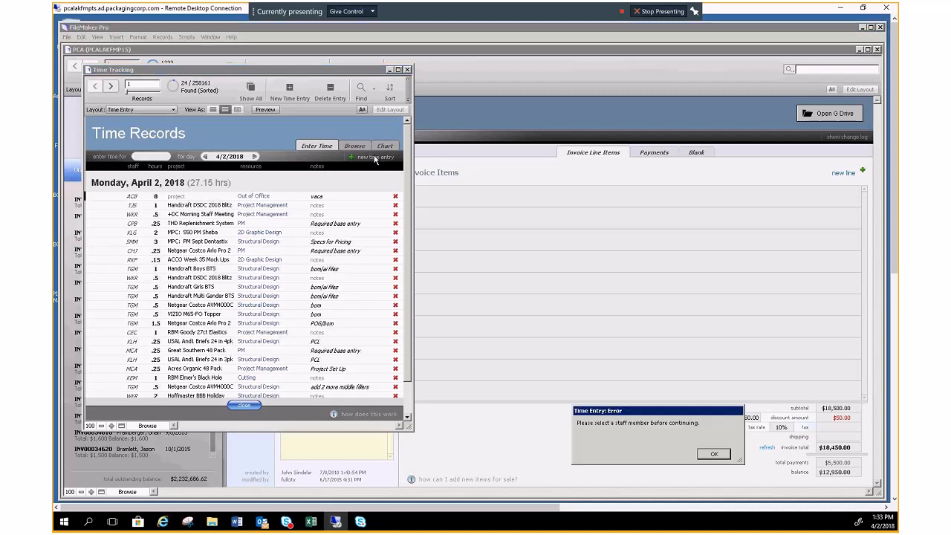
pyautogui.click(731, 453)
pyautogui.click(185, 167)
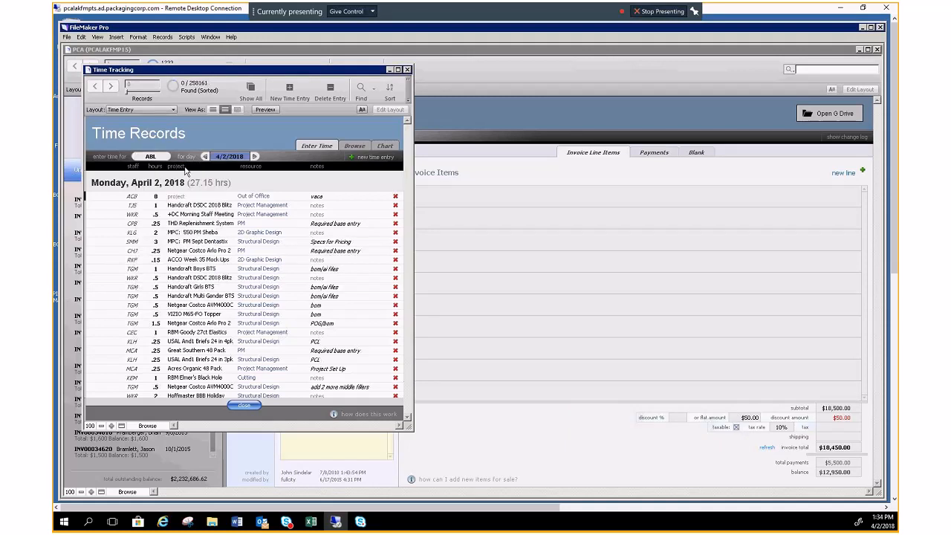
pyautogui.click(364, 159)
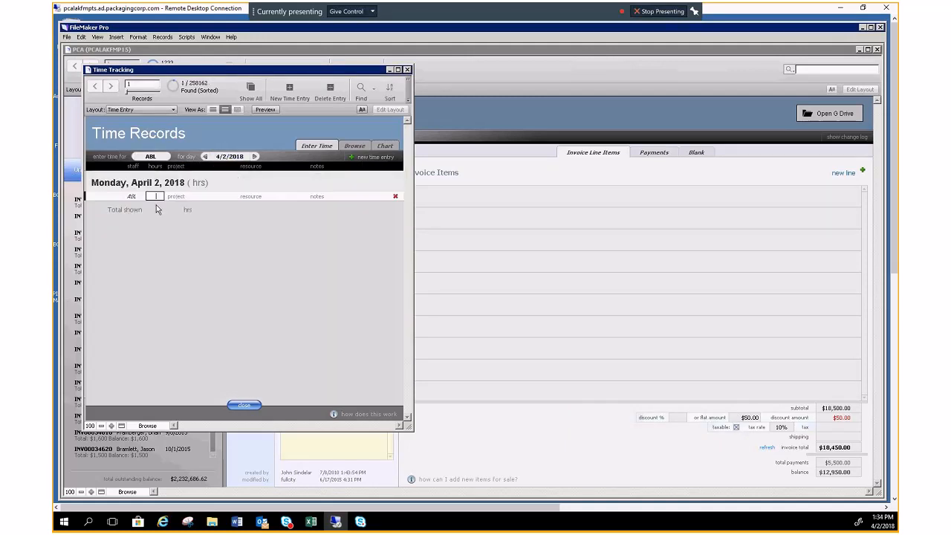
# Fill in the new time entry with 3 hours, resource Training/Housekeeping and the note "video creation", checking the project choices.
pyautogui.write('3')
pyautogui.press('Tab')
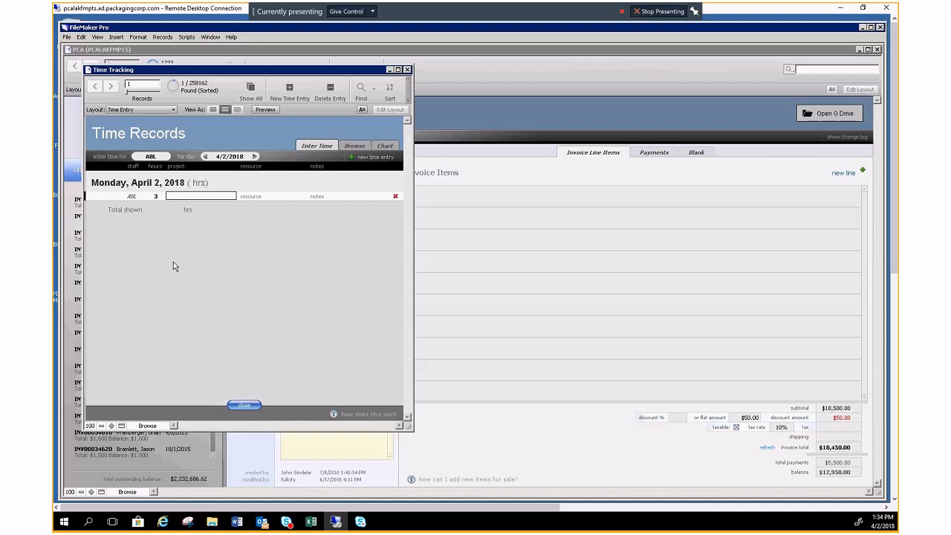
pyautogui.click(185, 196)
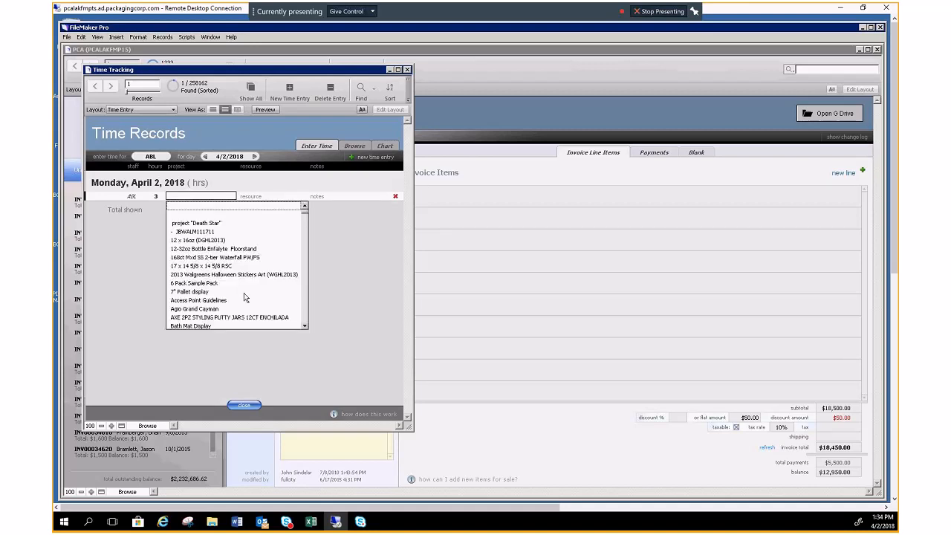
pyautogui.click(265, 196)
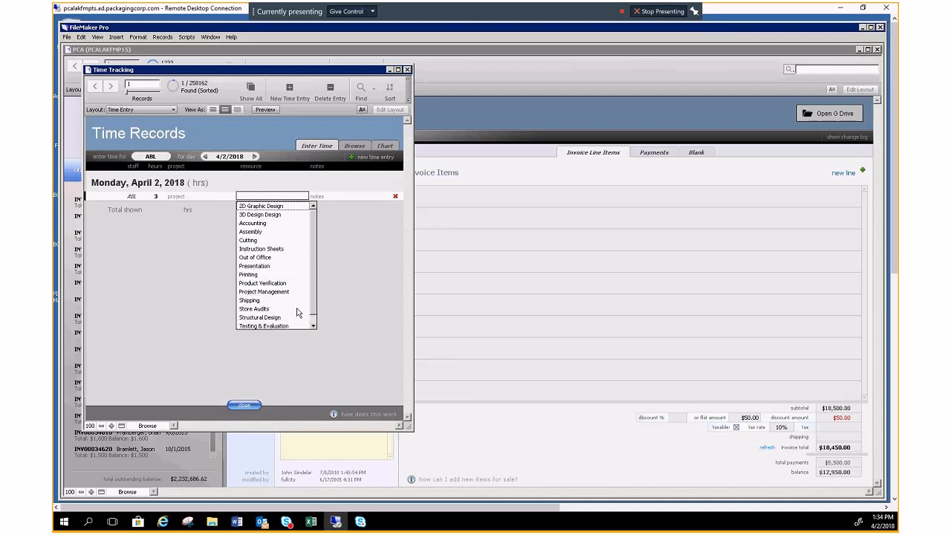
pyautogui.scroll(-1, 298, 312)
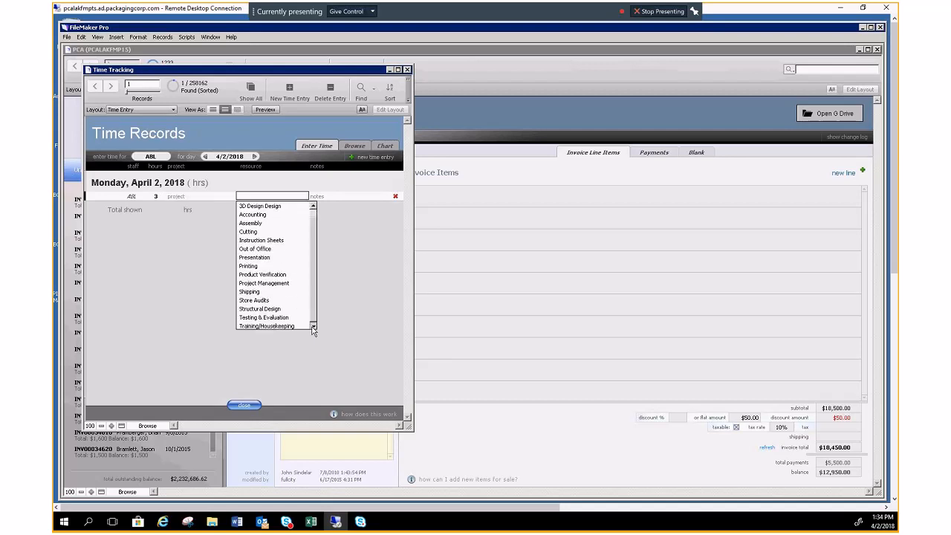
pyautogui.click(253, 326)
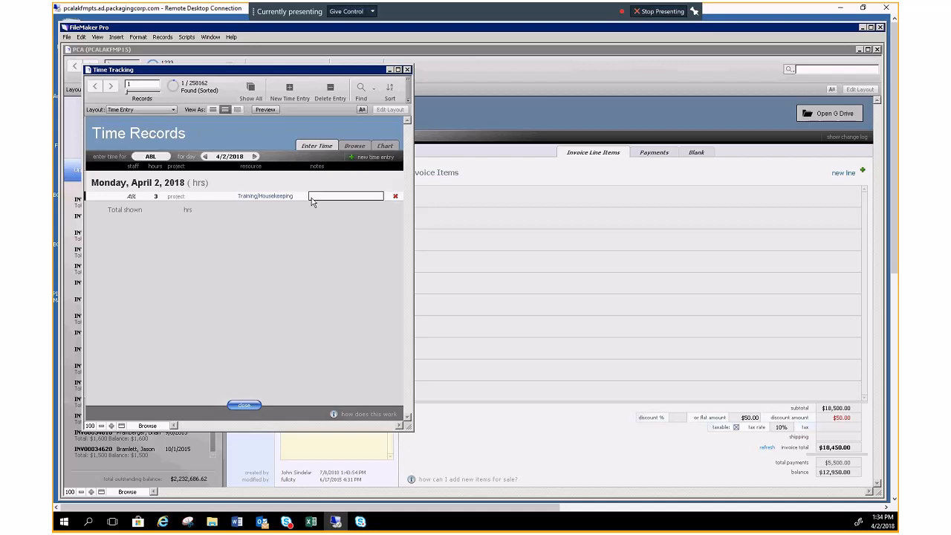
pyautogui.write('Video creation')
# Permanently delete the new ABL time entry and check the Browse and Chart views of the time records before closing time tracking.
pyautogui.click(395, 197)
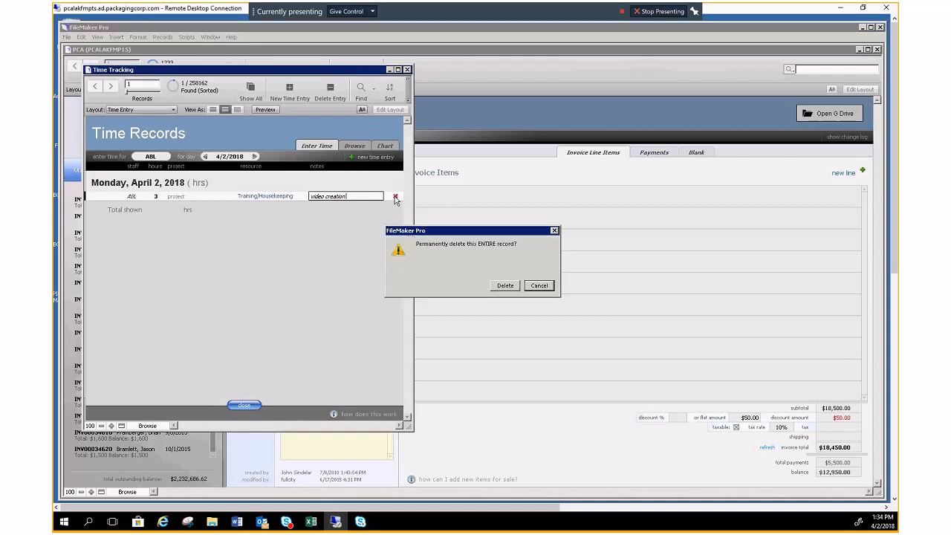
pyautogui.click(502, 286)
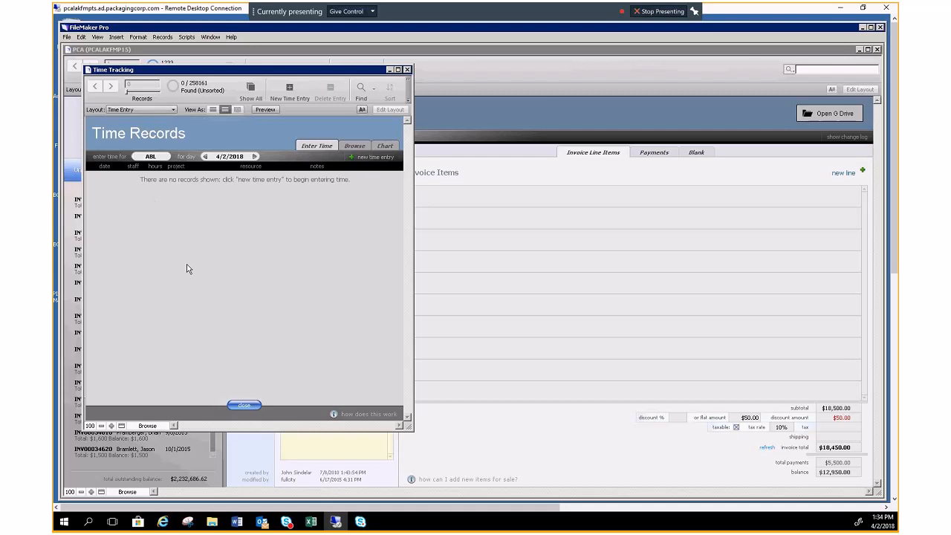
pyautogui.click(352, 145)
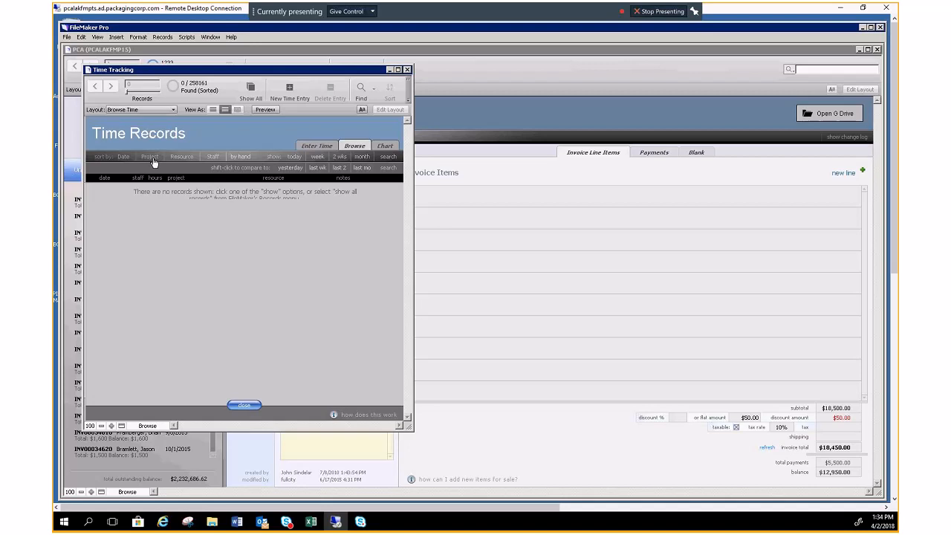
pyautogui.click(387, 145)
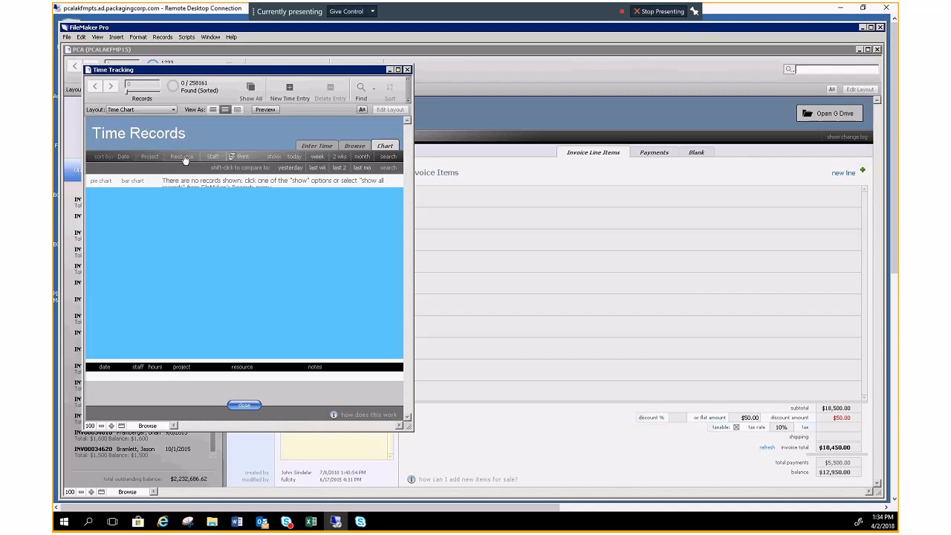
pyautogui.click(245, 406)
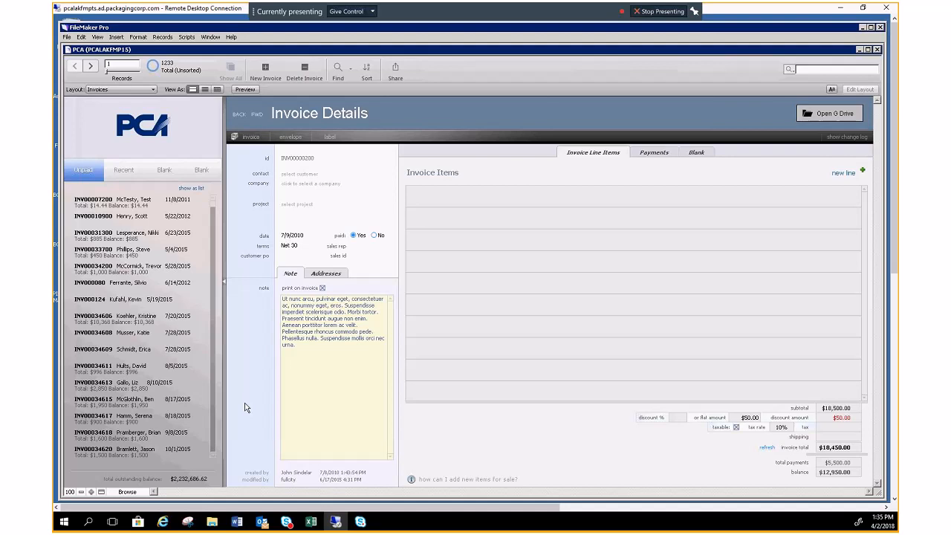
# Open the Calendar layout and bring up the staff selection for its resource filter.
pyautogui.click(132, 92)
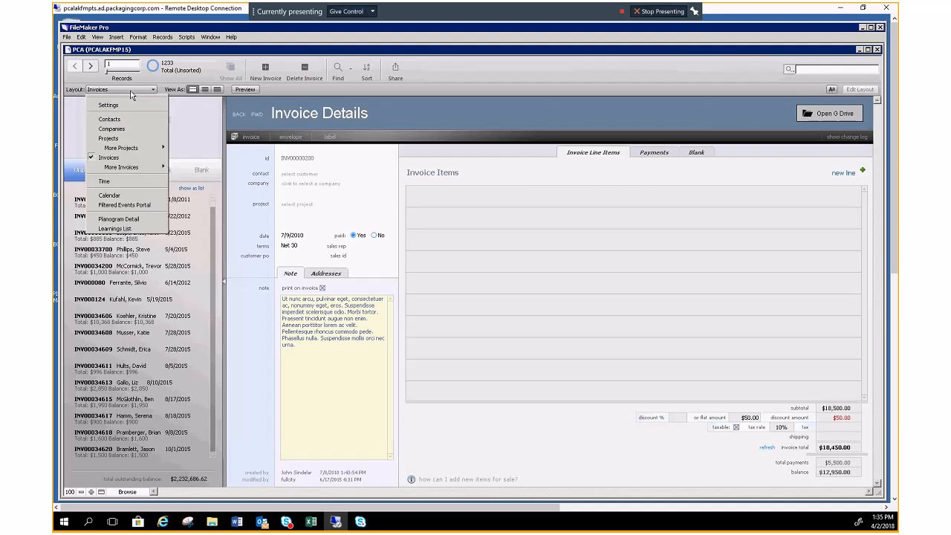
pyautogui.click(119, 196)
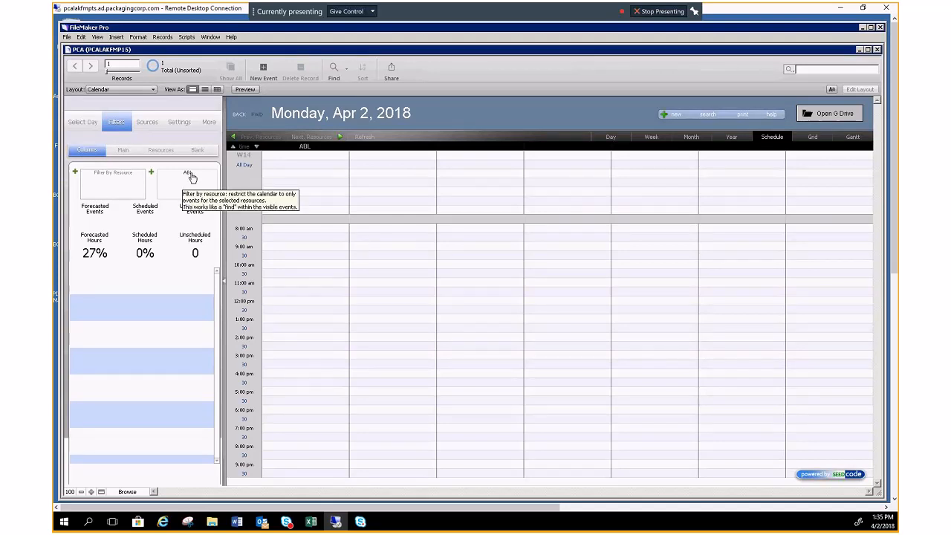
pyautogui.click(108, 179)
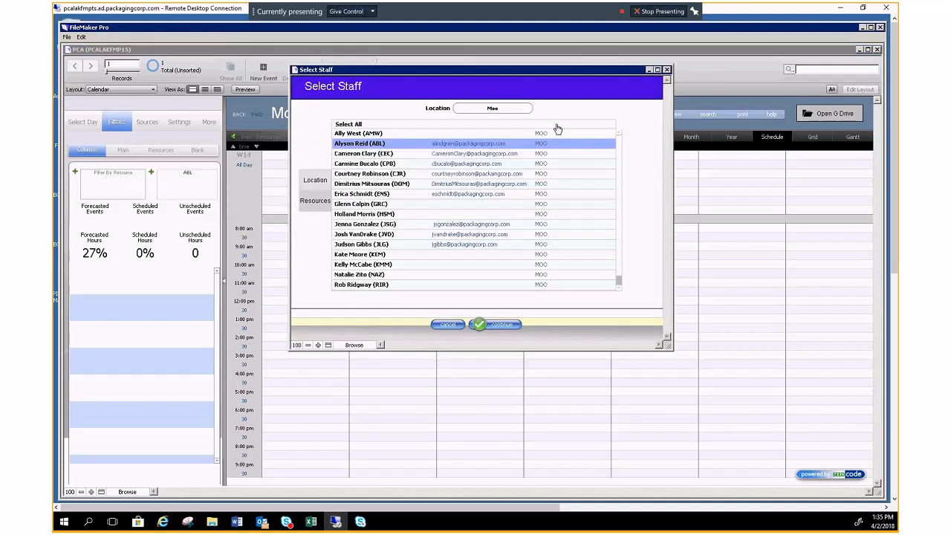
pyautogui.click(315, 180)
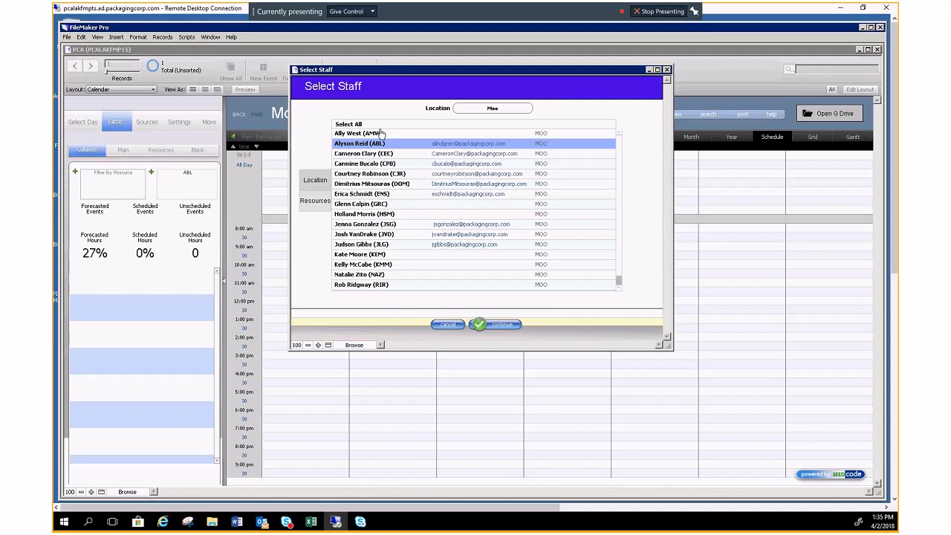
# Check the MAR location, switch the staff list to SOG, and add staff CJJ and DMM to the calendar's schedule.
pyautogui.click(499, 110)
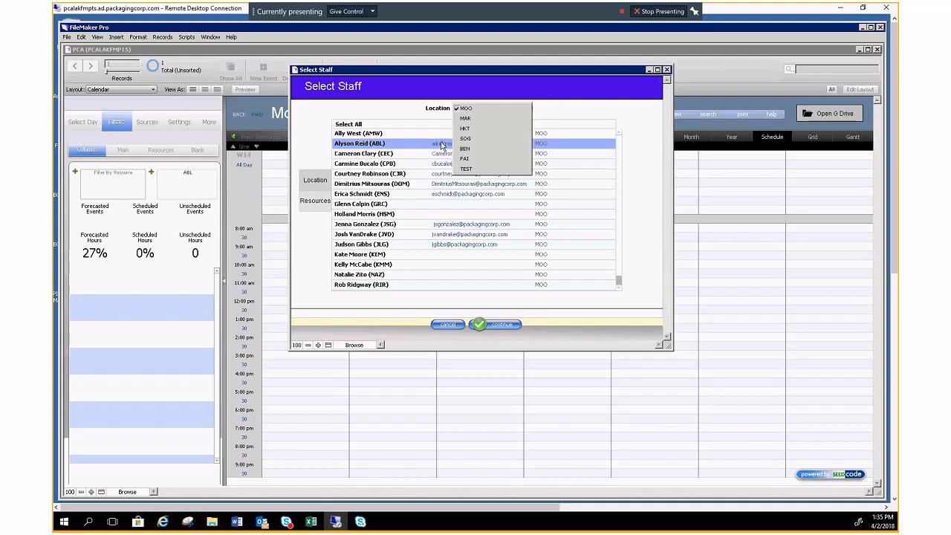
pyautogui.click(465, 119)
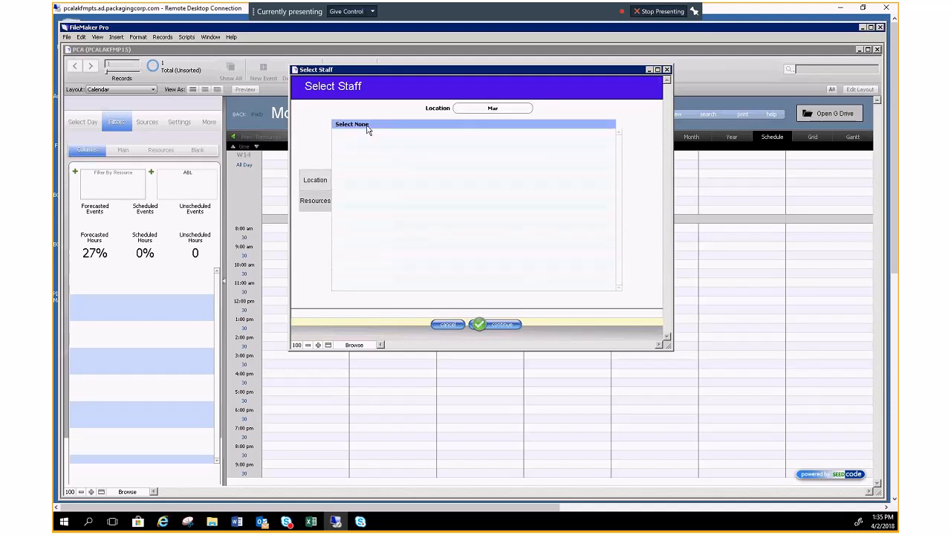
pyautogui.click(476, 111)
pyautogui.press('Escape')
pyautogui.click(470, 141)
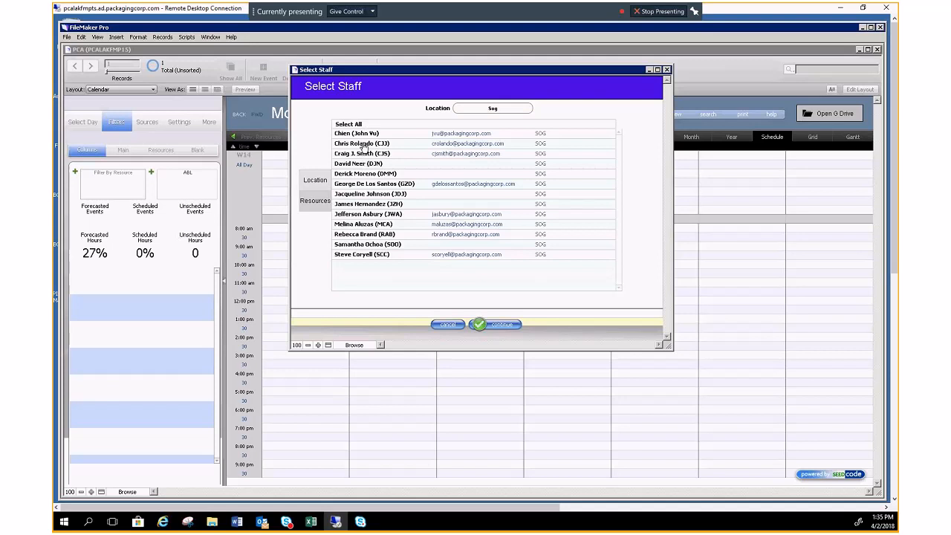
pyautogui.click(362, 144)
pyautogui.click(366, 175)
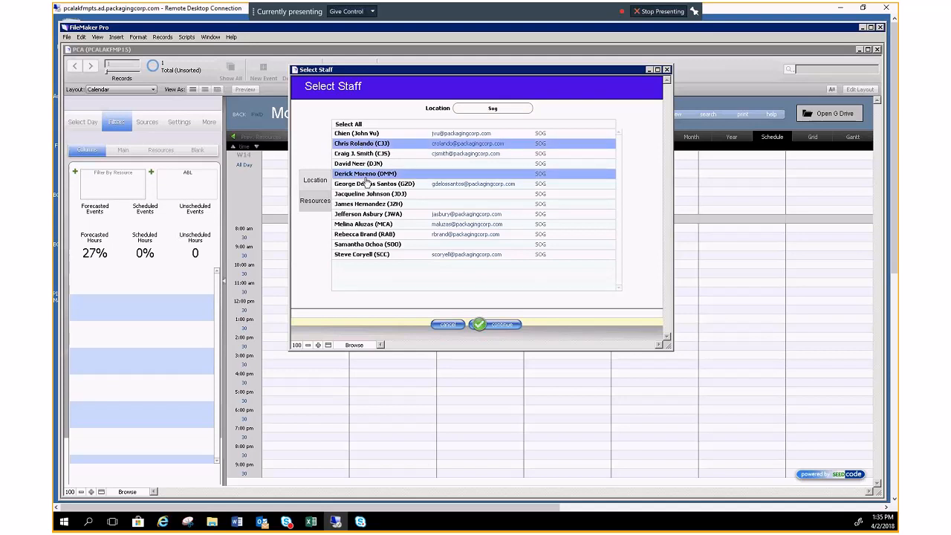
pyautogui.click(484, 325)
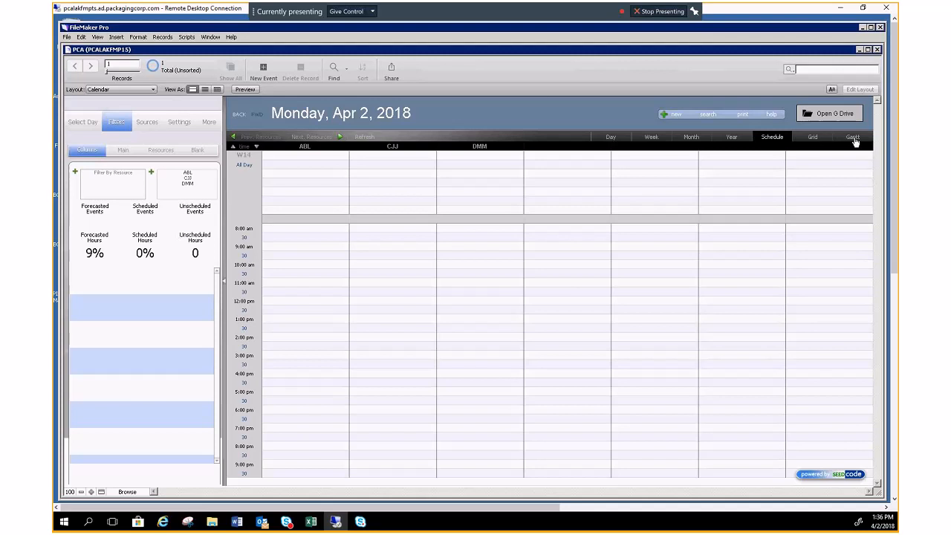
# View the Planogram Detail layout and open the Learnings List.
pyautogui.click(138, 91)
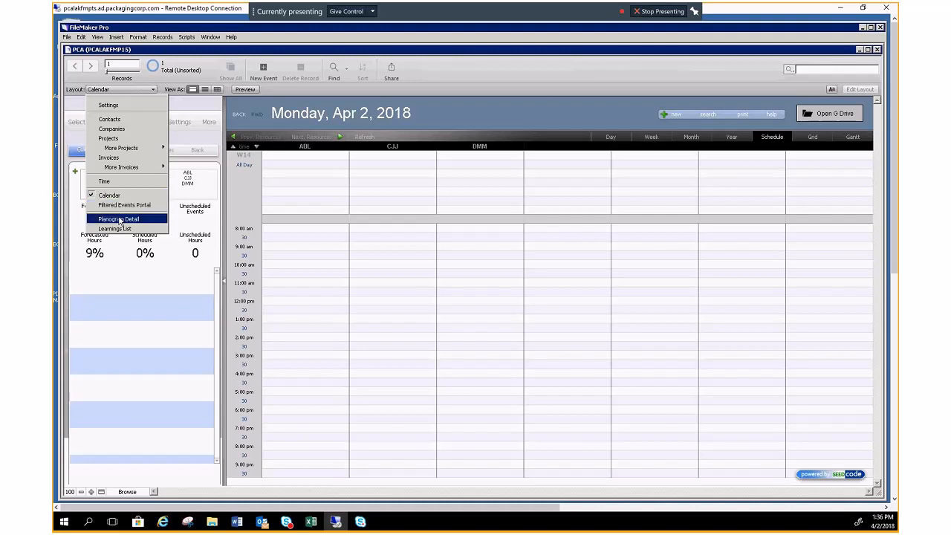
pyautogui.click(119, 219)
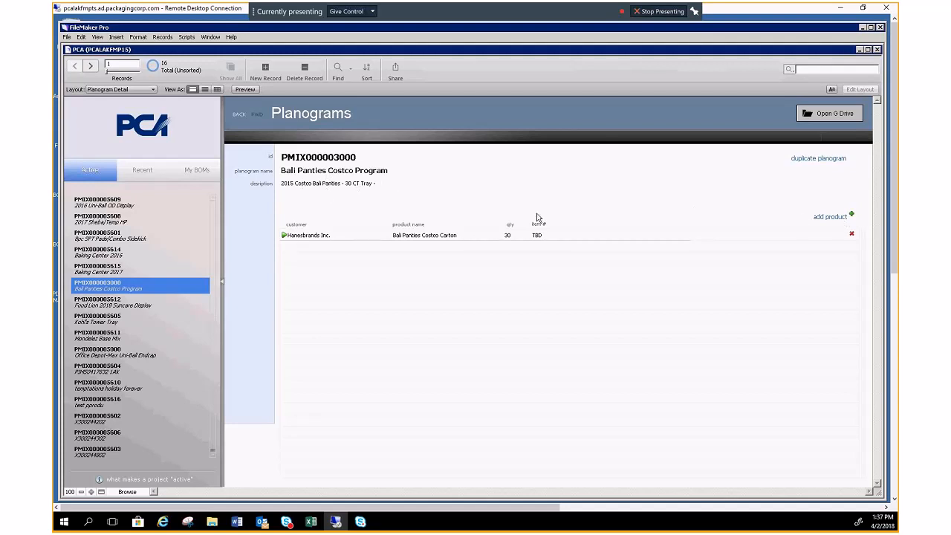
pyautogui.click(122, 90)
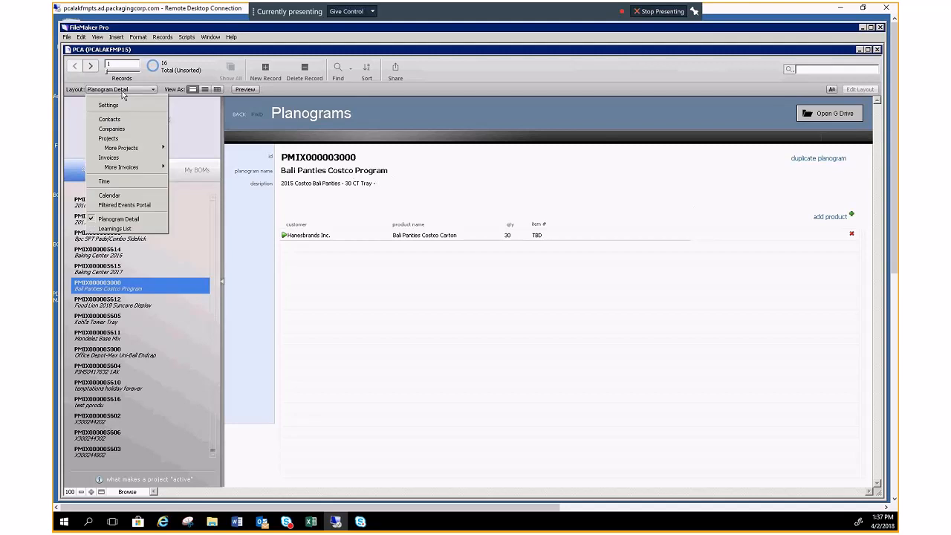
pyautogui.click(115, 228)
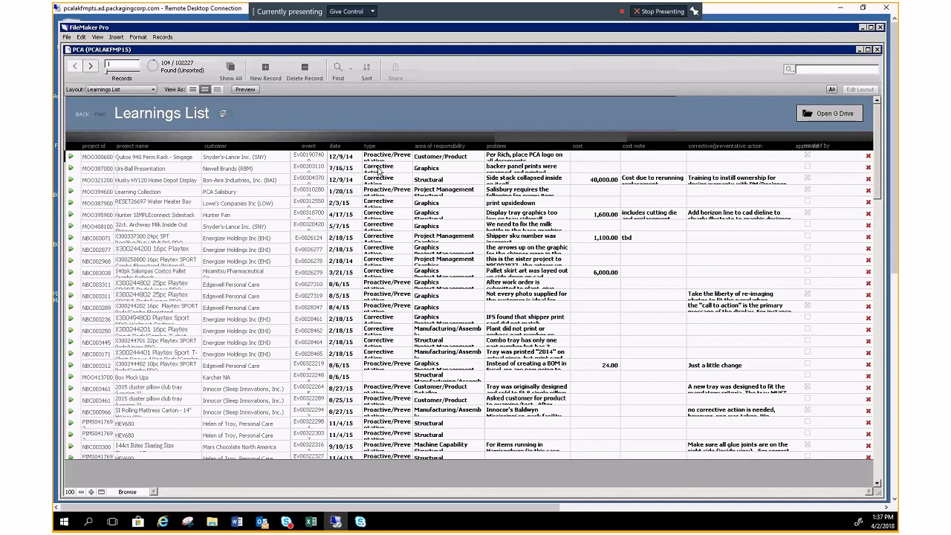
# Find the records in the Learnings List whose customer matches "snyder".
pyautogui.click(338, 72)
pyautogui.click(238, 157)
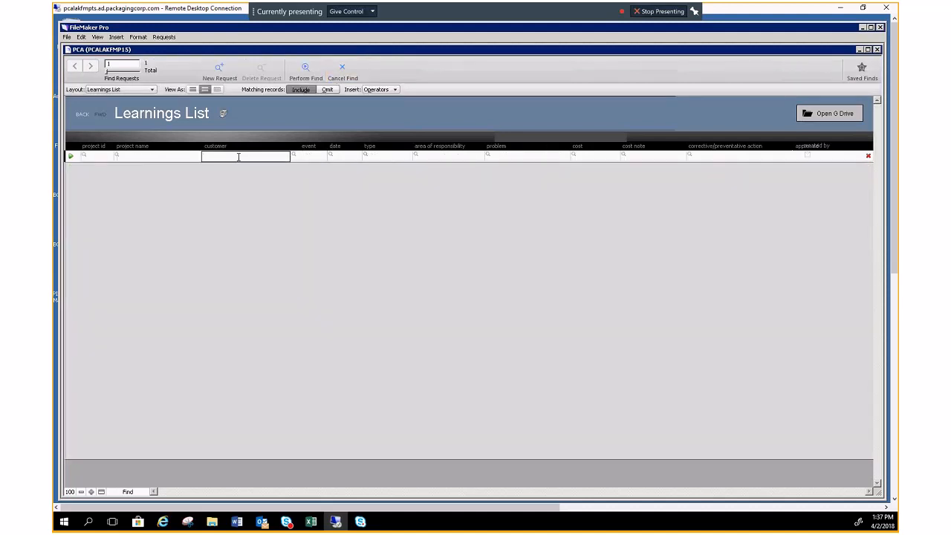
pyautogui.write('snyder')
pyautogui.press('Return')
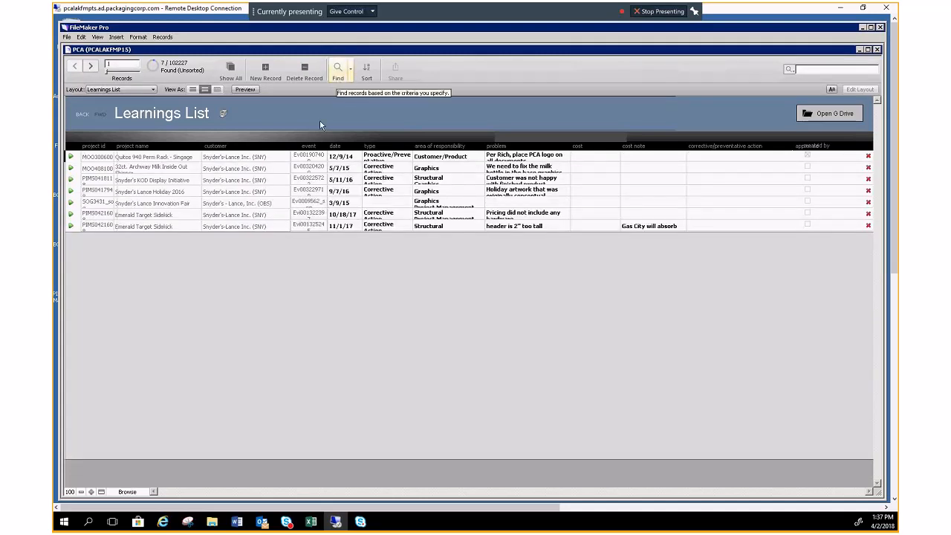
# Open the Settings layout to view the staff list and company information.
pyautogui.click(113, 90)
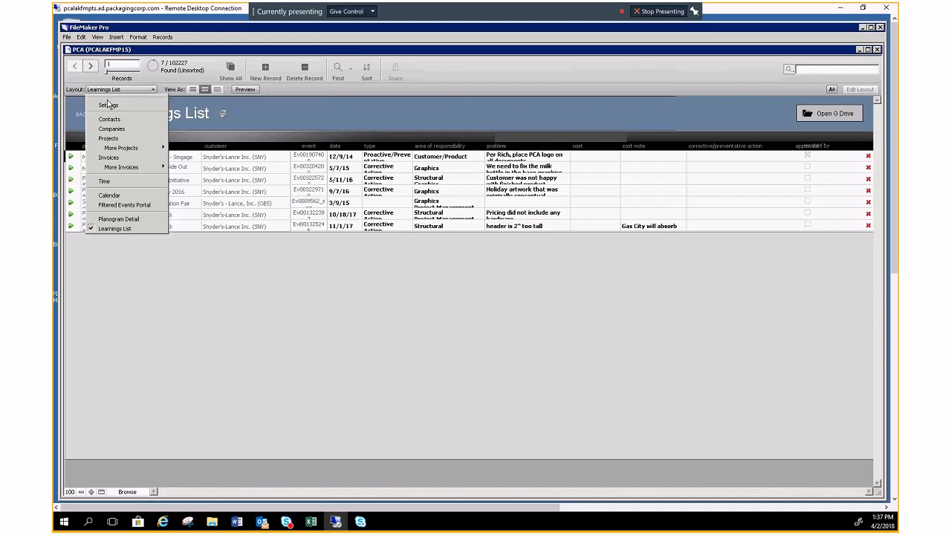
pyautogui.click(108, 105)
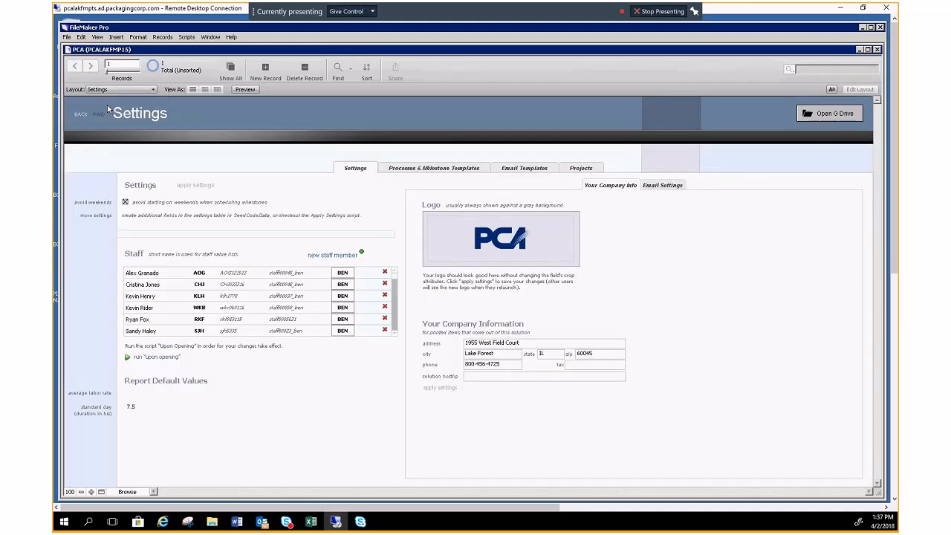